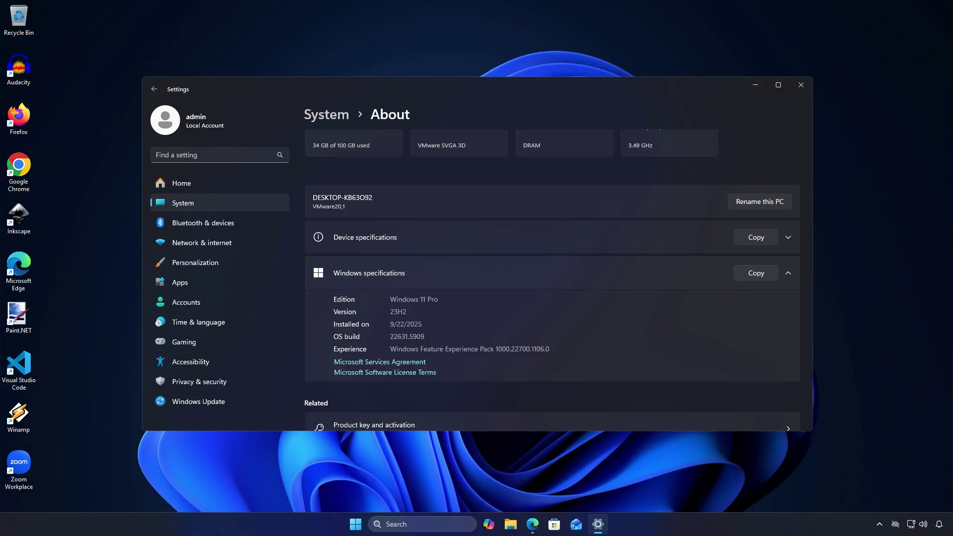
# Step: Minimize Settings after confirming the About page shows Windows 11 Pro version 23H2
pyautogui.click(755, 85)
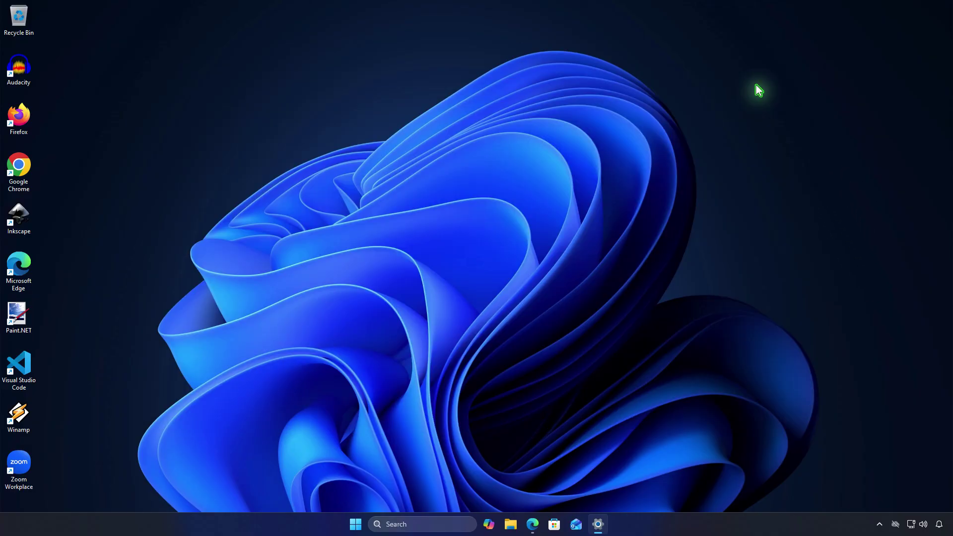
# Step: Download the PC Health Check installer from aka.ms/getpchealthcheckapp in Edge
pyautogui.click(531, 525)
pyautogui.write('https://aka.ms/getpchealthcheckapp')
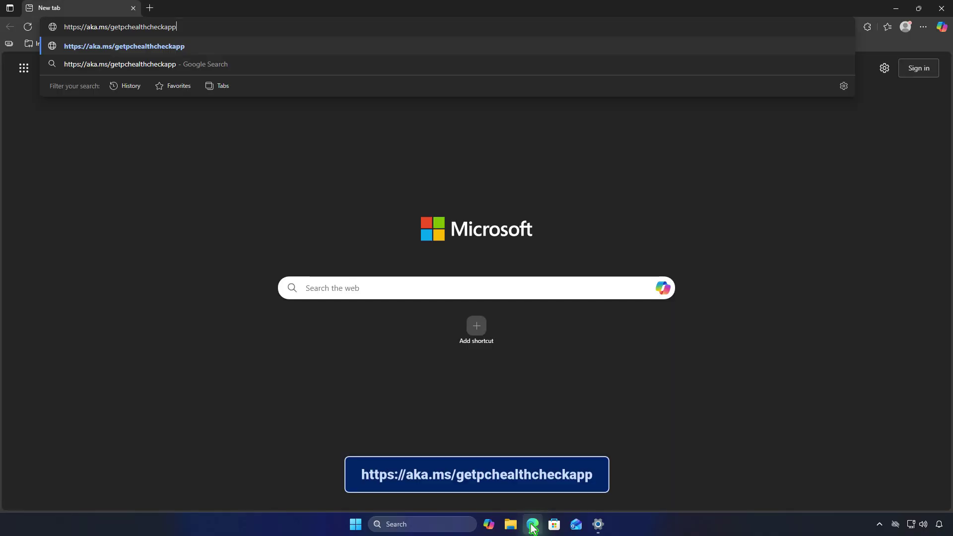
pyautogui.press('Return')
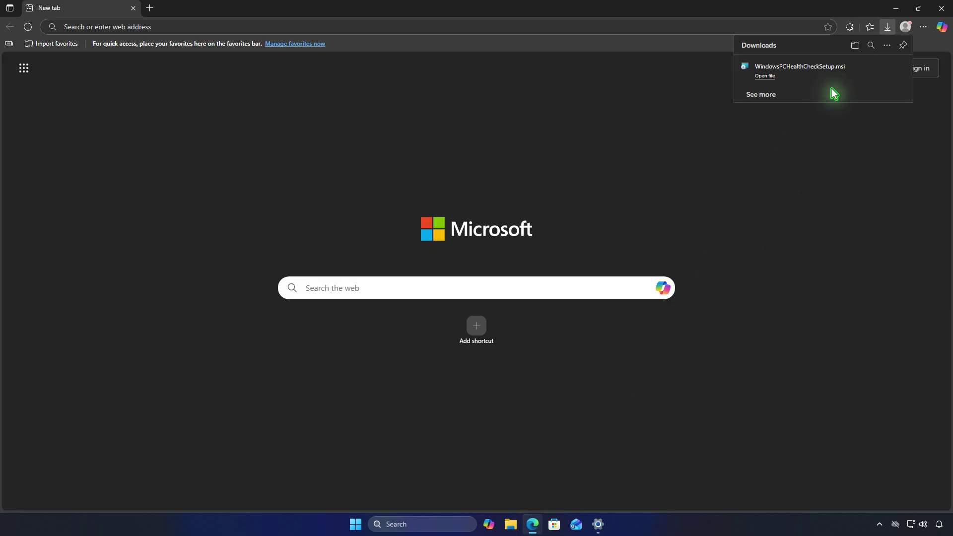
# Step: Run the installer, accept the license, and install Windows PC Health Check
pyautogui.click(840, 76)
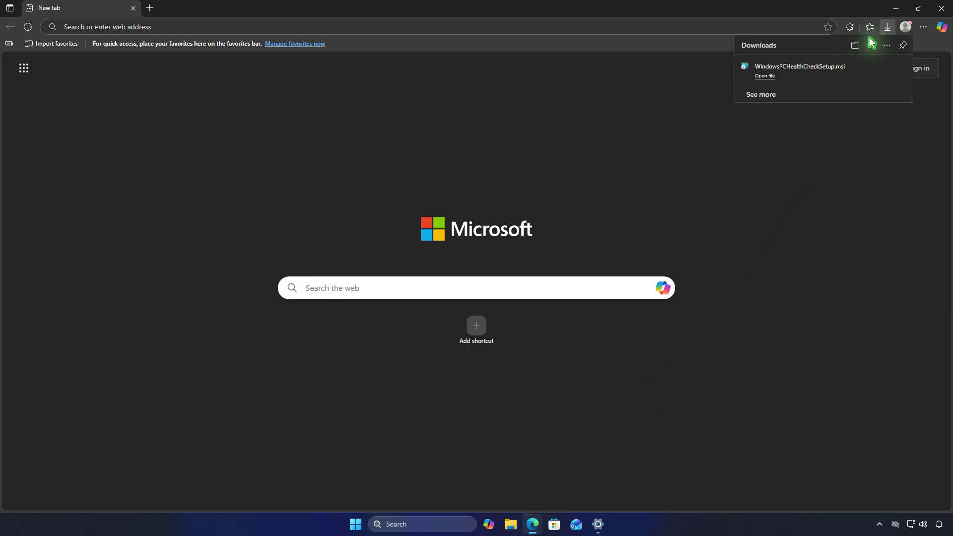
pyautogui.click(893, 10)
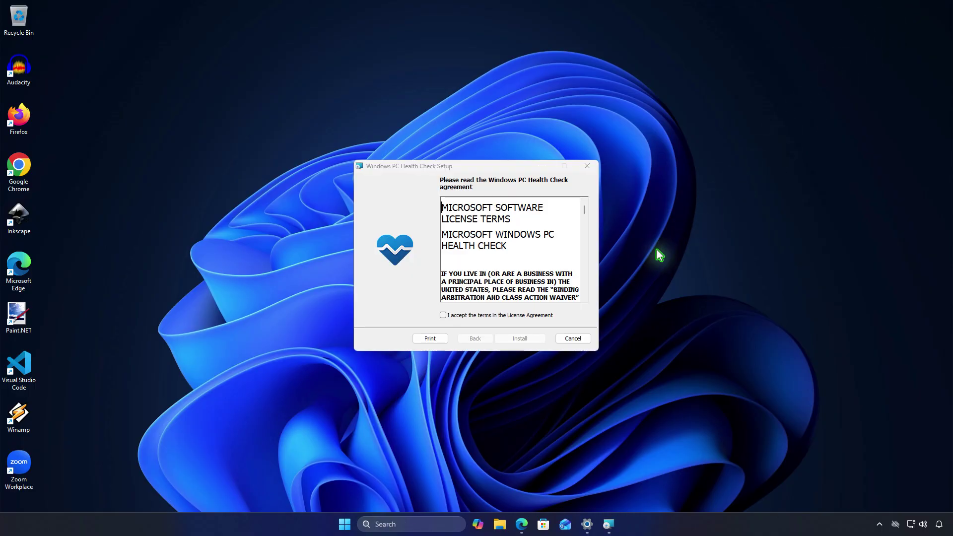
pyautogui.click(538, 316)
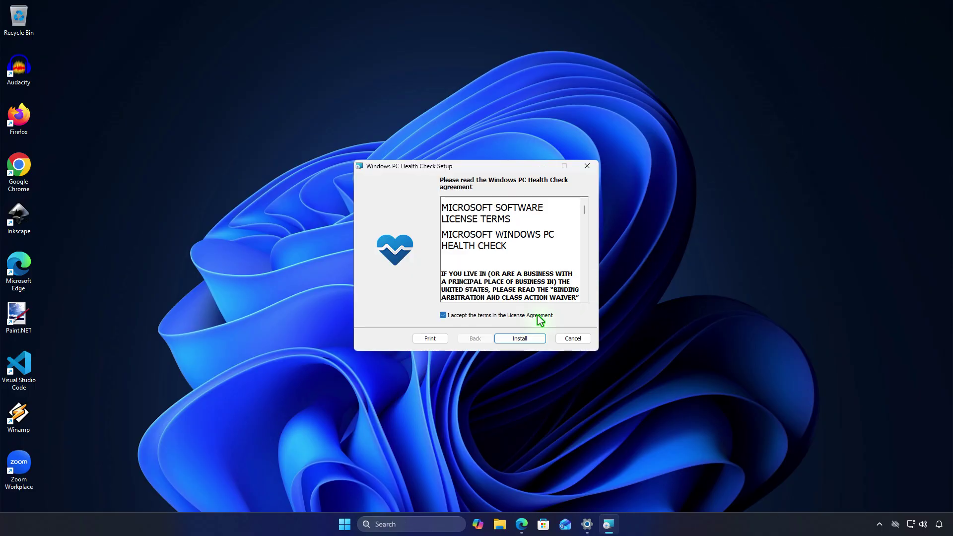
pyautogui.click(538, 340)
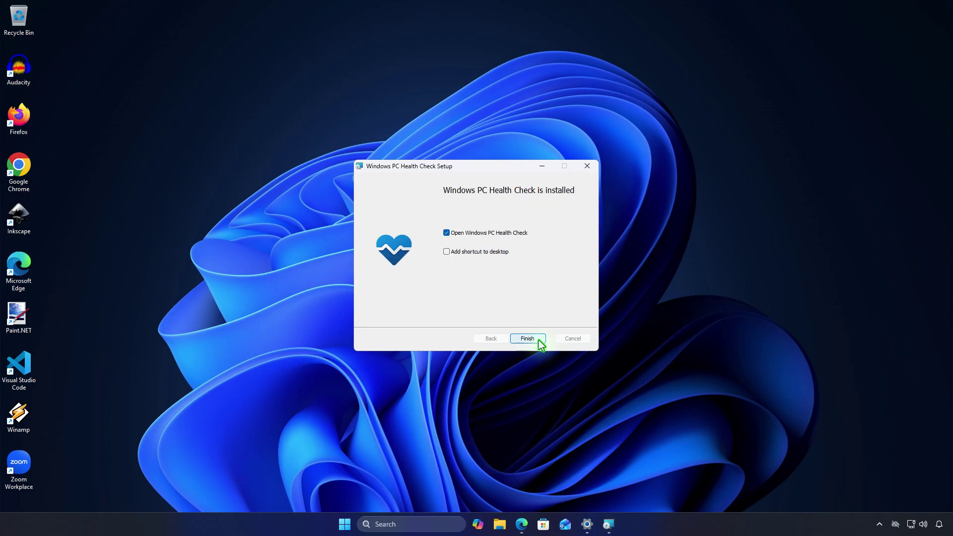
pyautogui.click(538, 339)
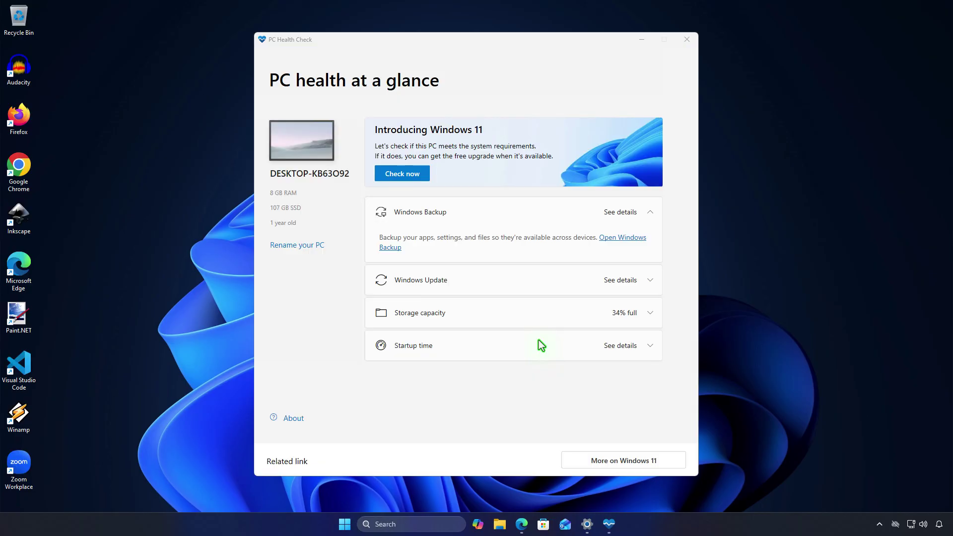
# Step: Run the Windows 11 compatibility check, view all results, then close PC Health Check
pyautogui.click(426, 178)
pyautogui.click(425, 177)
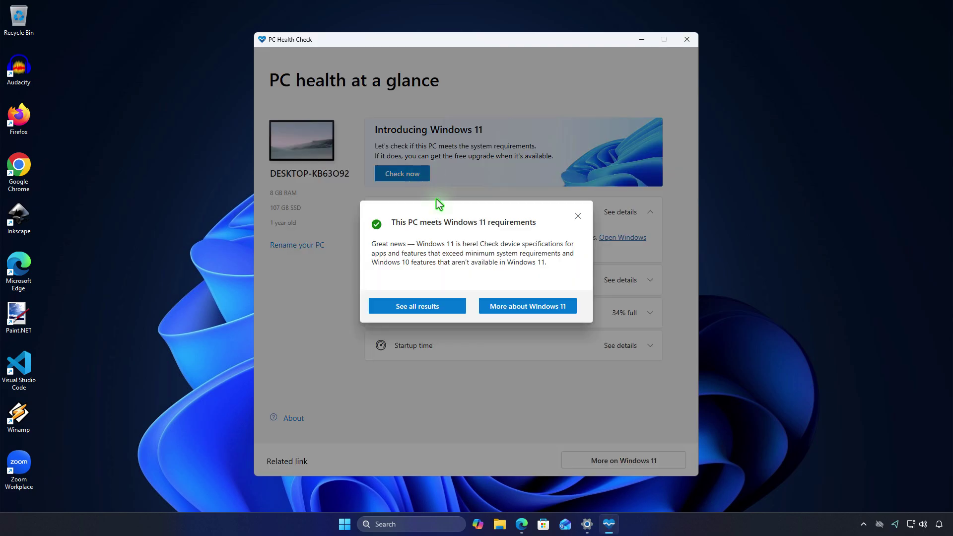
pyautogui.click(450, 300)
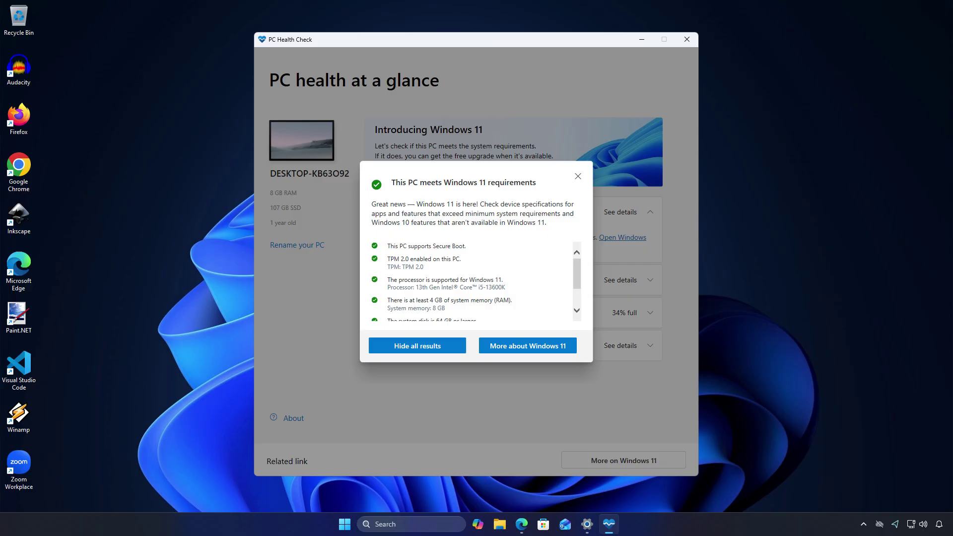
pyautogui.hotkey('alt', 'F4')
# Step: Download and install the Windows 11 version 25H2 feature update from Windows Update
pyautogui.click(598, 524)
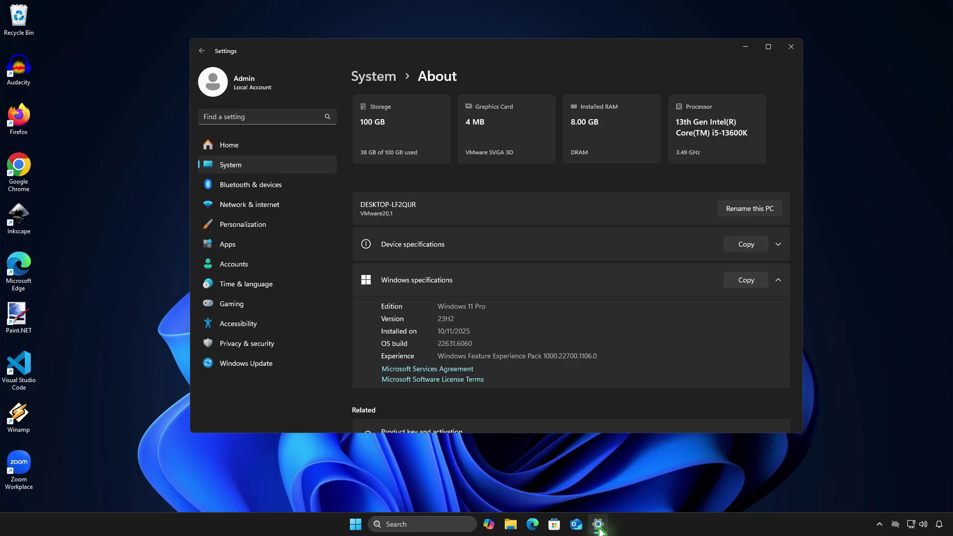
pyautogui.click(302, 366)
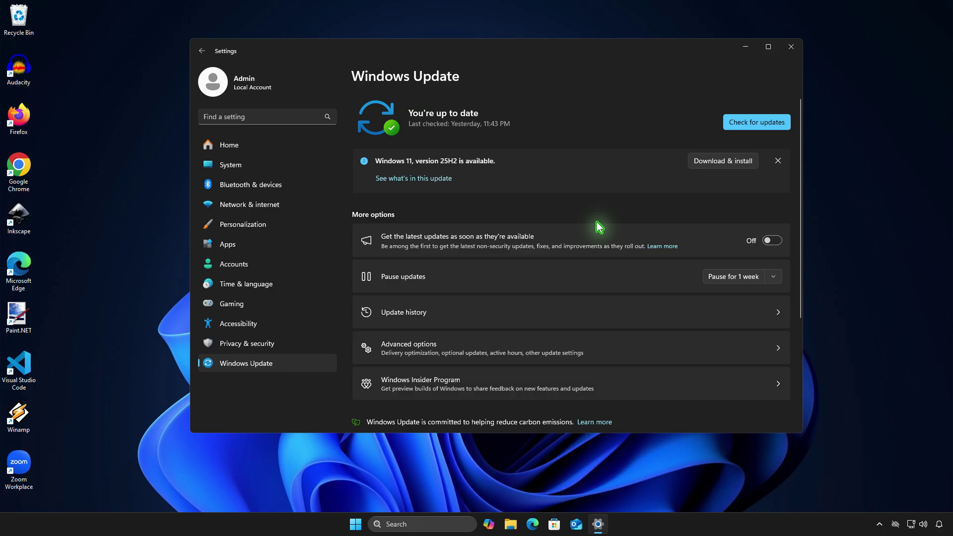
pyautogui.click(752, 166)
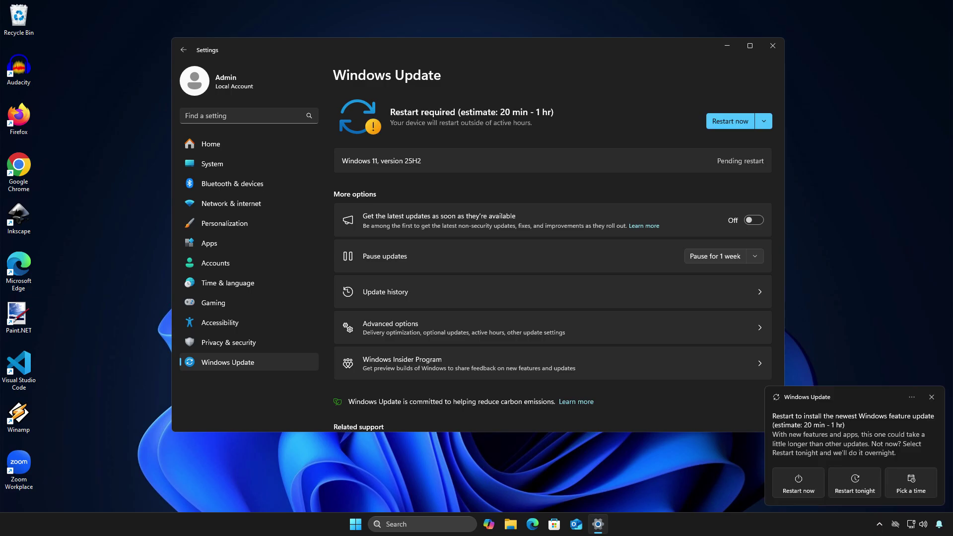
# Step: Restart the PC now to finish applying the 25H2 update
pyautogui.click(730, 121)
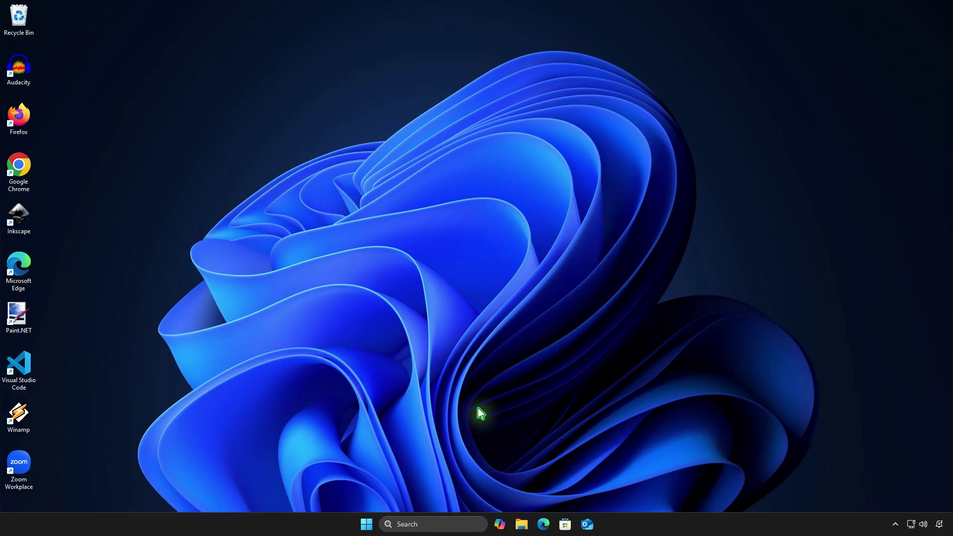
# Step: Check System > About shows Windows 11 Pro 25H2, OS build 26200.6899
pyautogui.rightClick(366, 524)
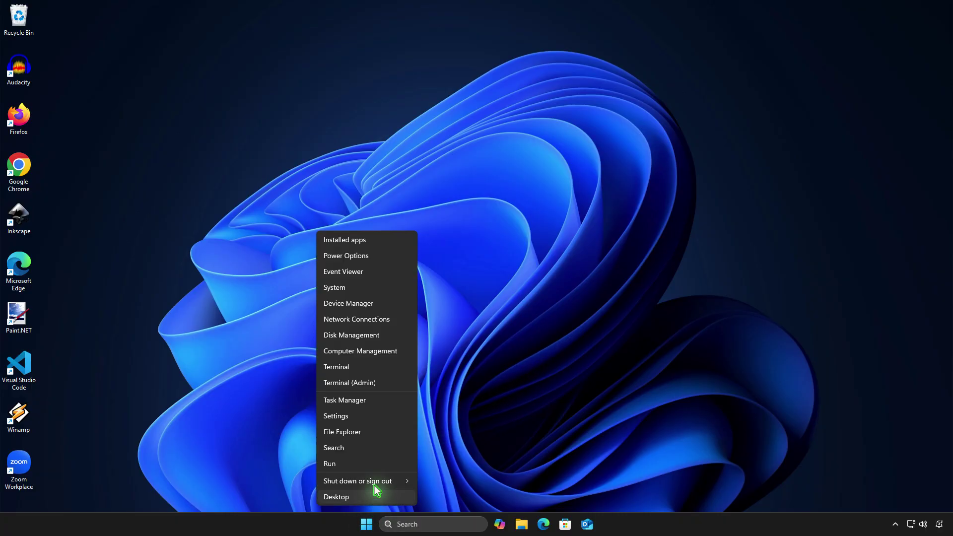
pyautogui.click(362, 291)
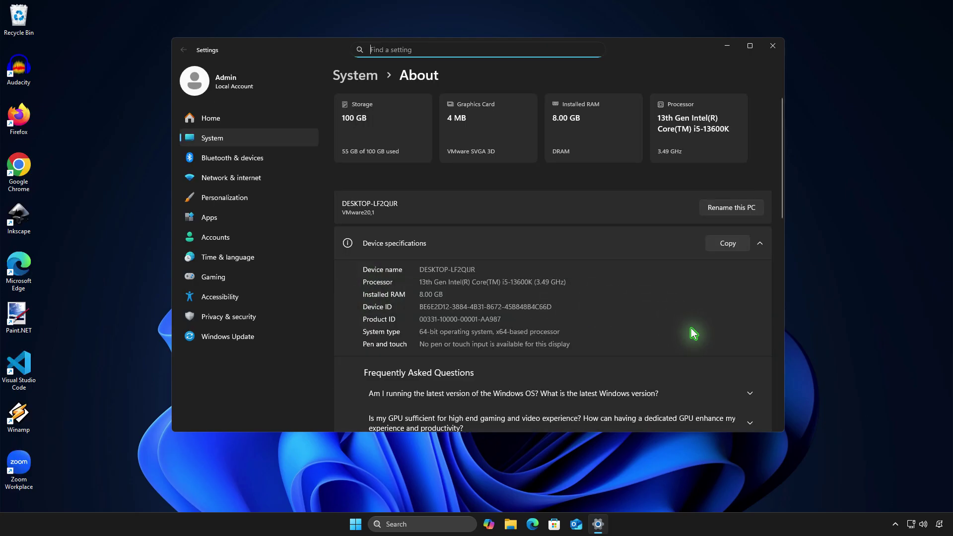
pyautogui.scroll(-6, 693, 334)
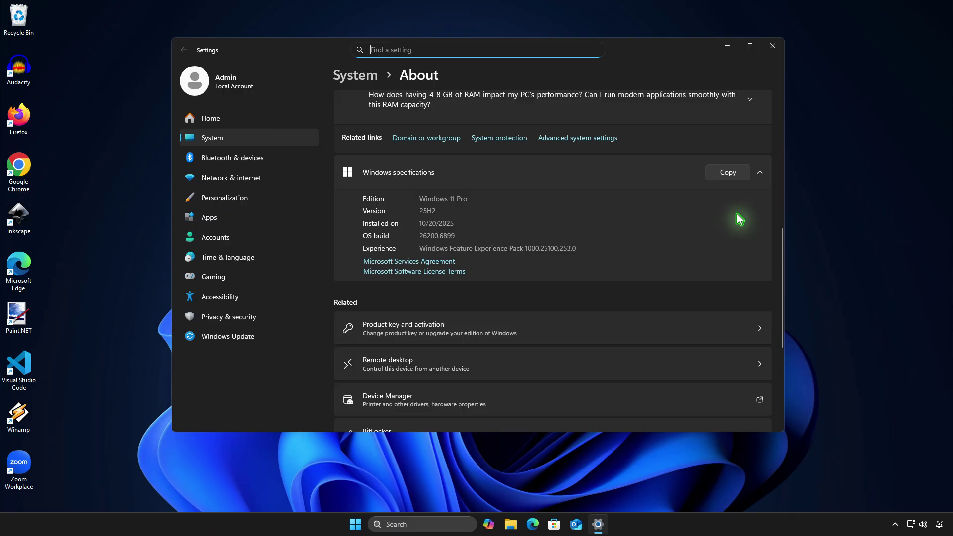
# Step: Close Settings and locate the Windows.old folder on the Windows (C:) drive
pyautogui.click(777, 49)
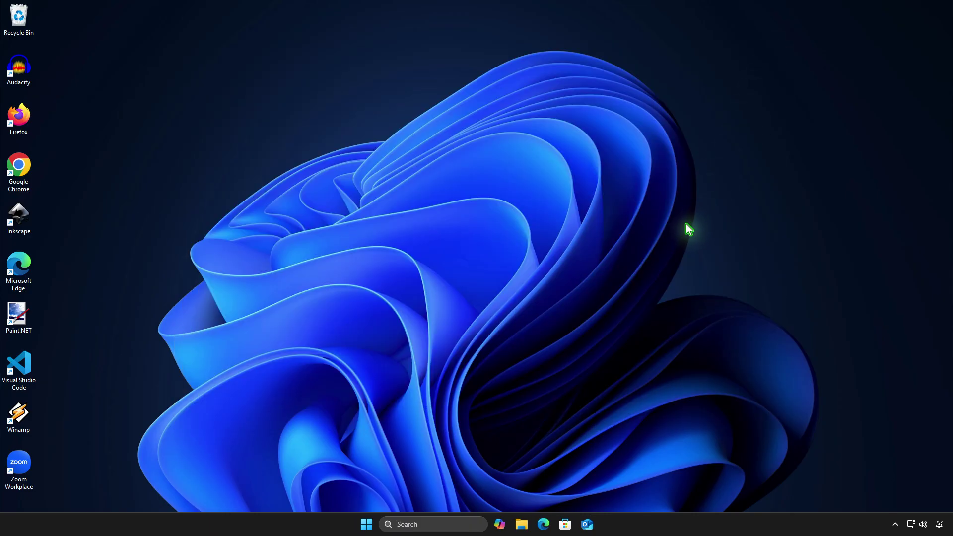
pyautogui.click(522, 525)
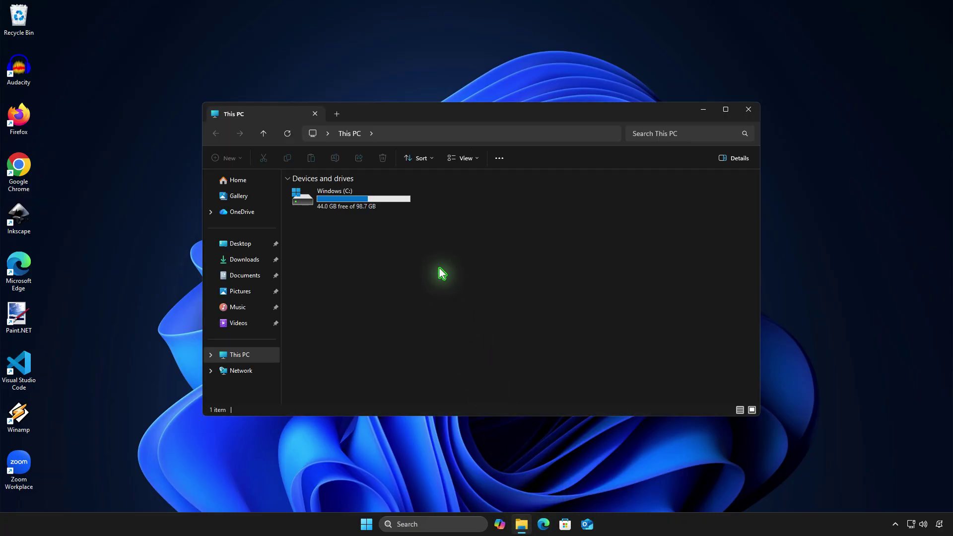
pyautogui.doubleClick(410, 205)
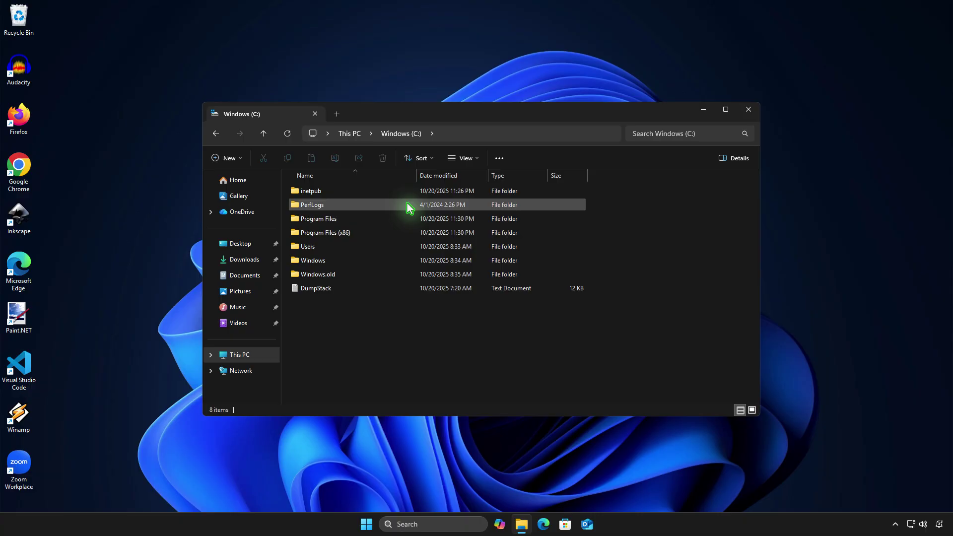
pyautogui.click(394, 276)
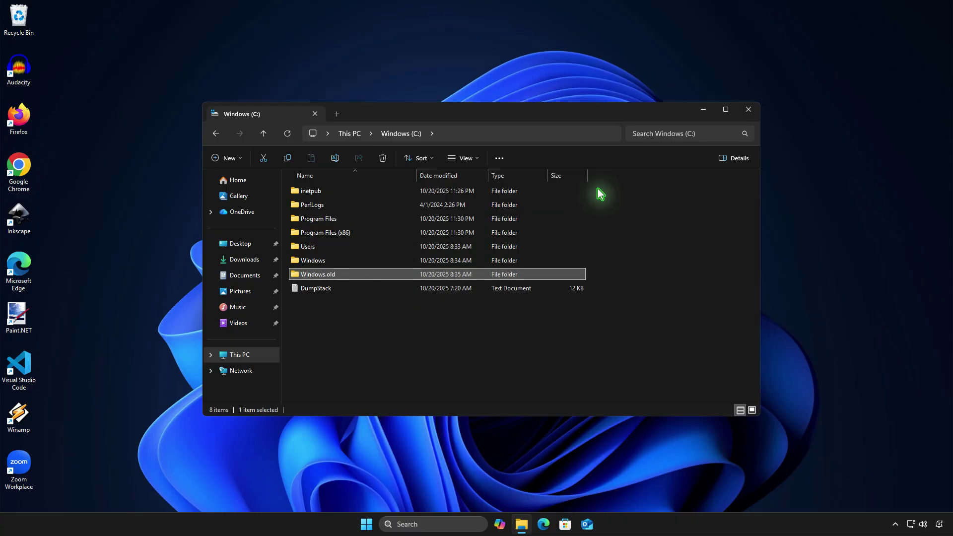
pyautogui.click(702, 109)
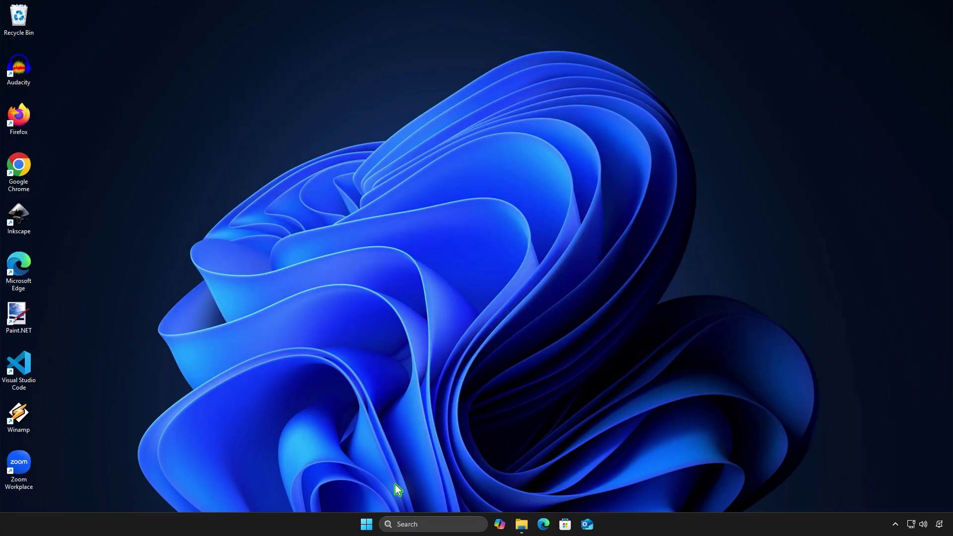
# Step: Open the System > Recovery page in Settings from the Win+X menu
pyautogui.rightClick(369, 525)
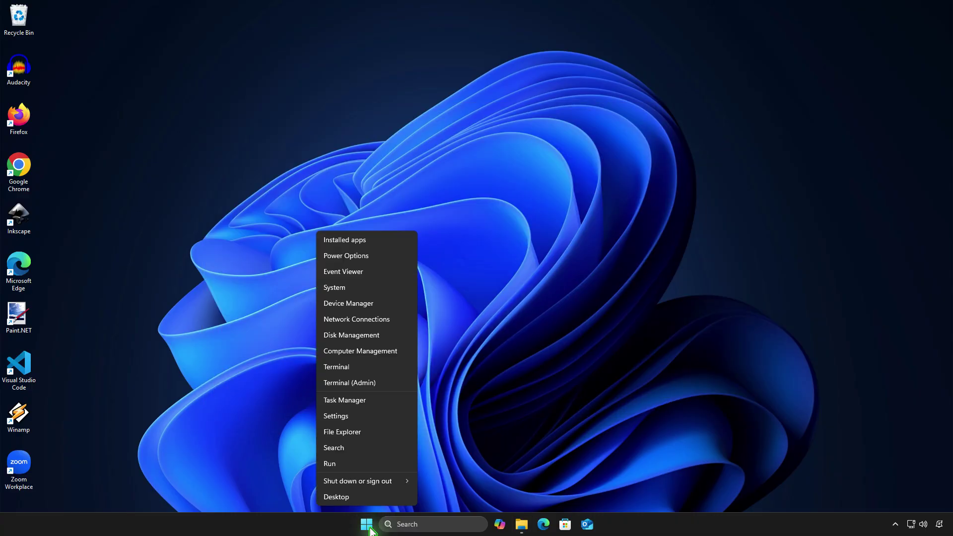
pyautogui.click(382, 421)
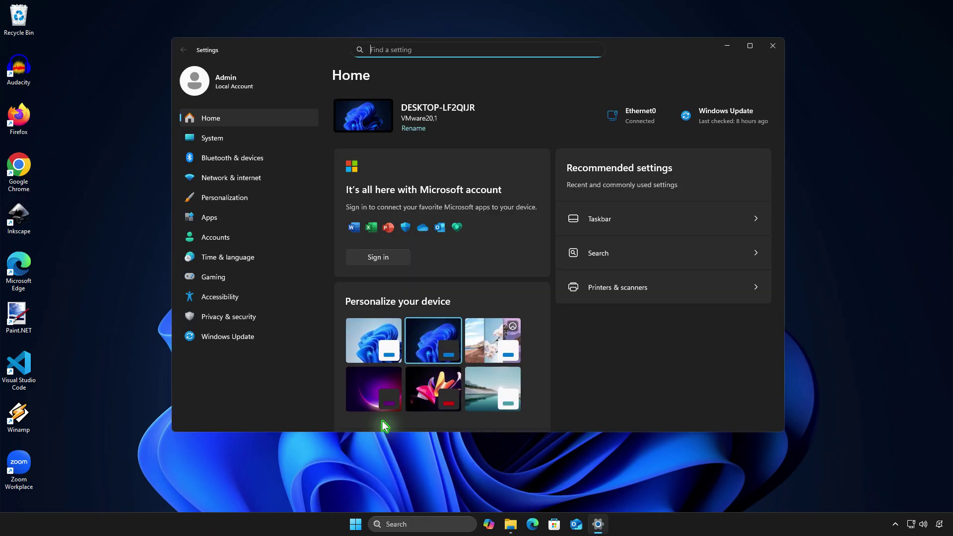
pyautogui.click(279, 142)
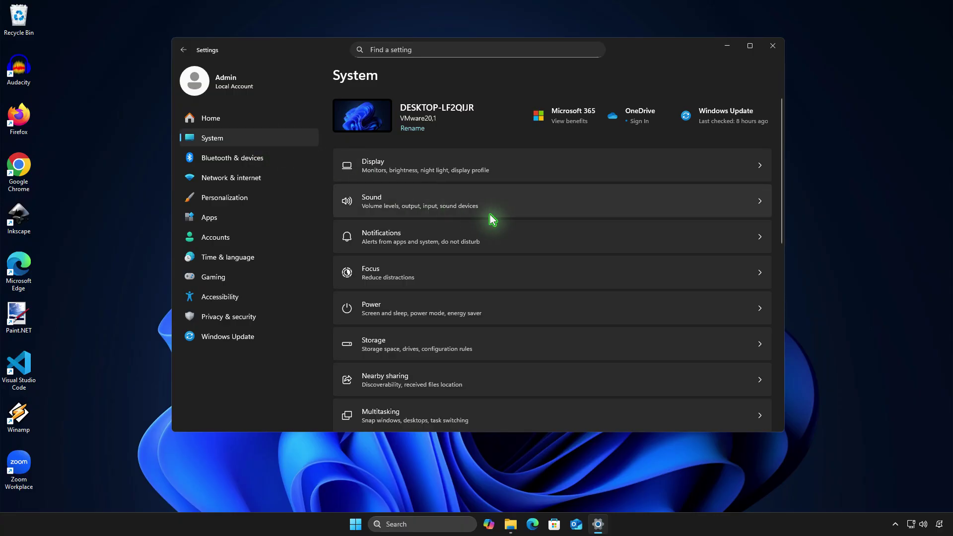
pyautogui.scroll(-5, 590, 282)
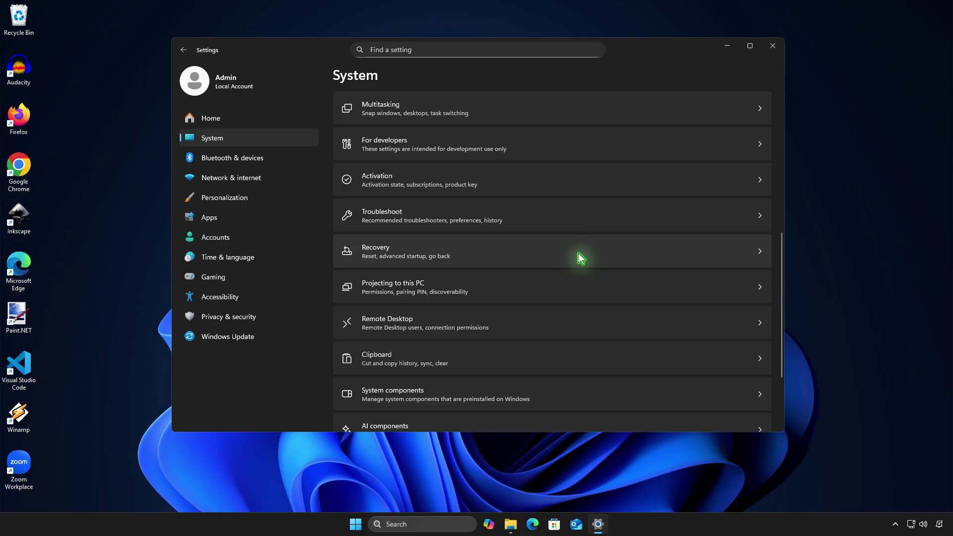
pyautogui.click(579, 253)
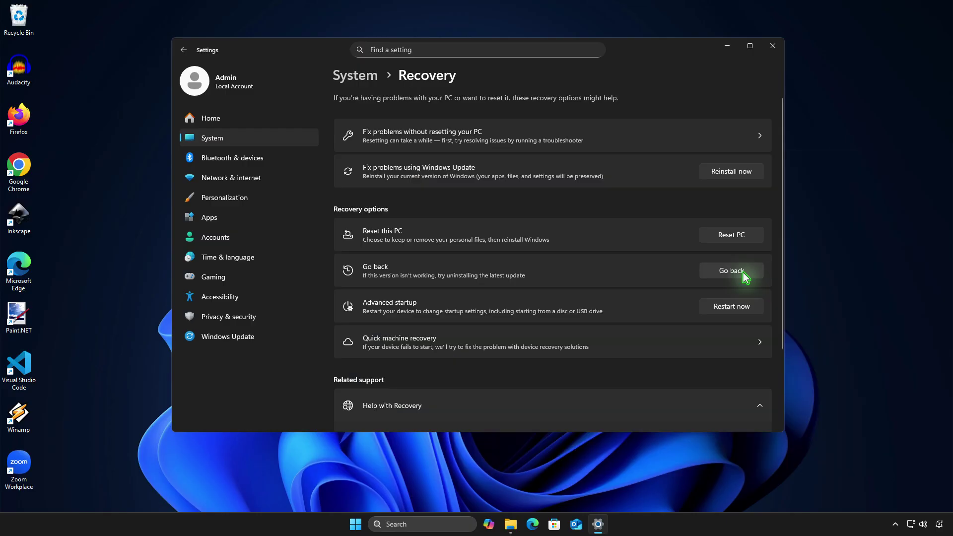
# Step: Roll back to the earlier Windows build with the Go back wizard, declining the update check
pyautogui.click(732, 271)
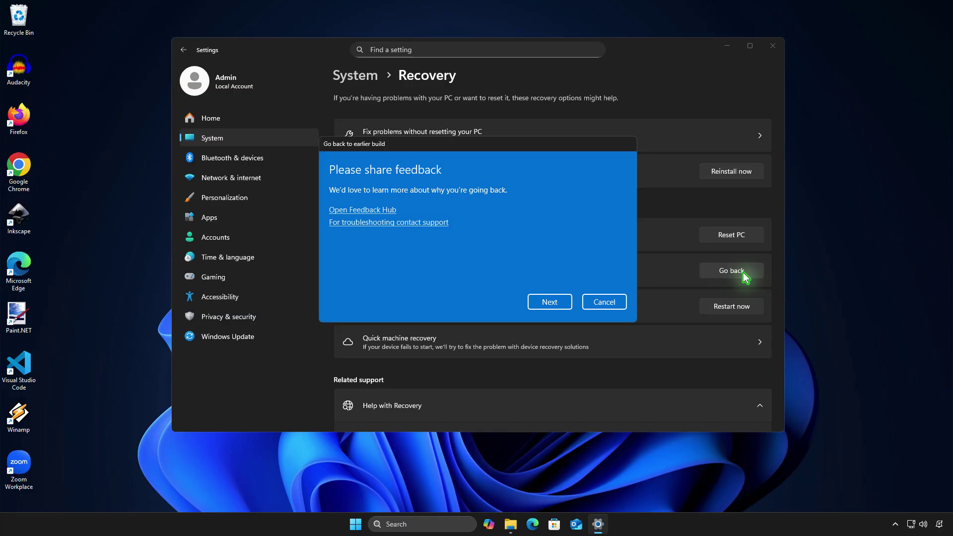
pyautogui.click(568, 303)
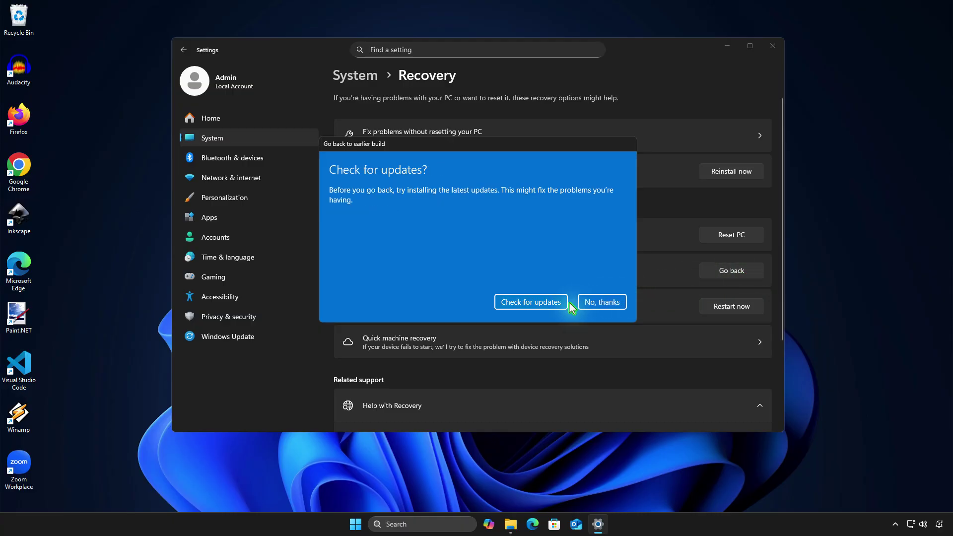
pyautogui.click(617, 306)
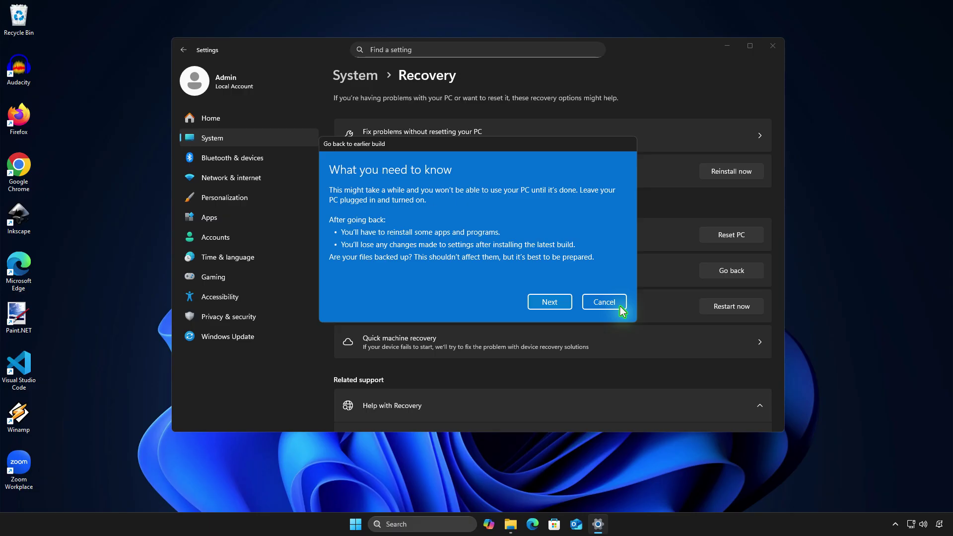
pyautogui.click(567, 308)
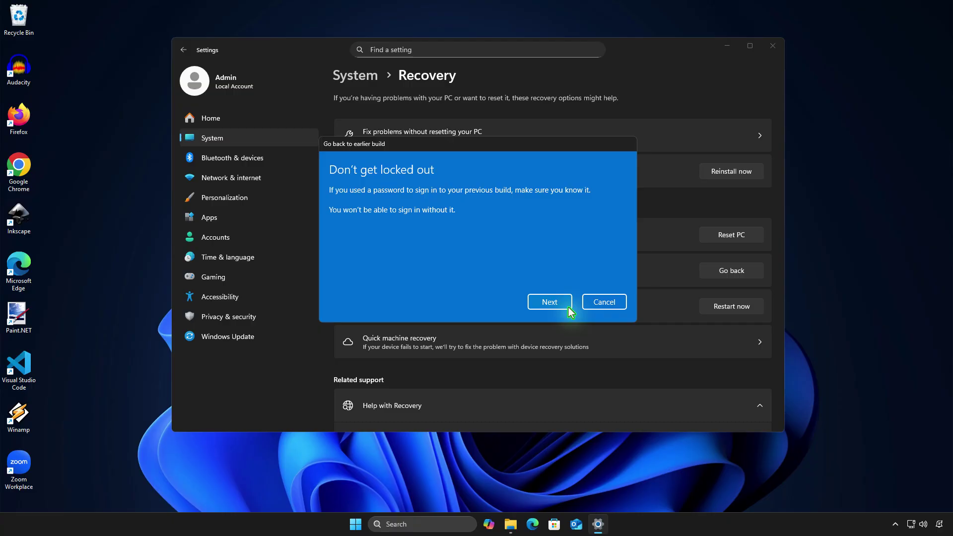
pyautogui.click(568, 308)
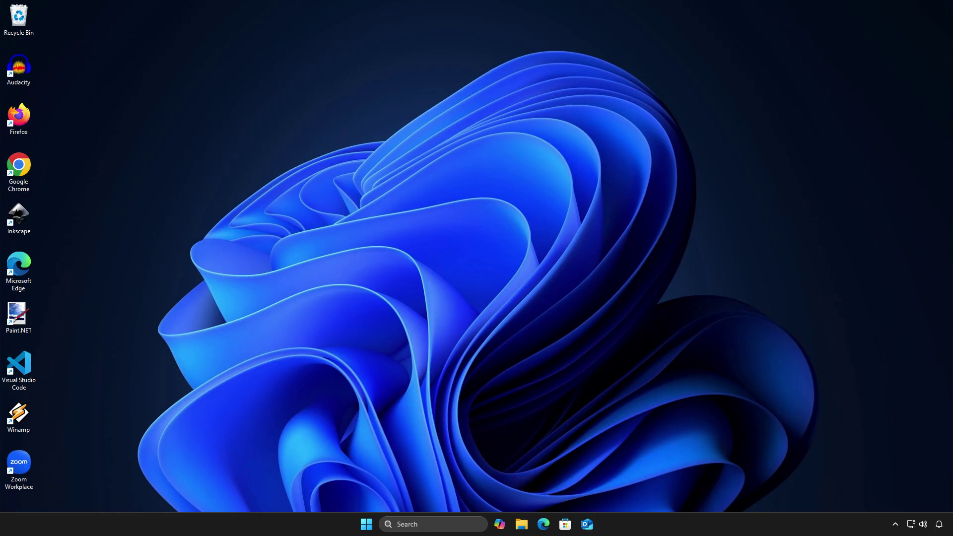
# Step: Open System > About from the Win+X menu and confirm version 23H2 is restored
pyautogui.rightClick(366, 524)
pyautogui.click(355, 289)
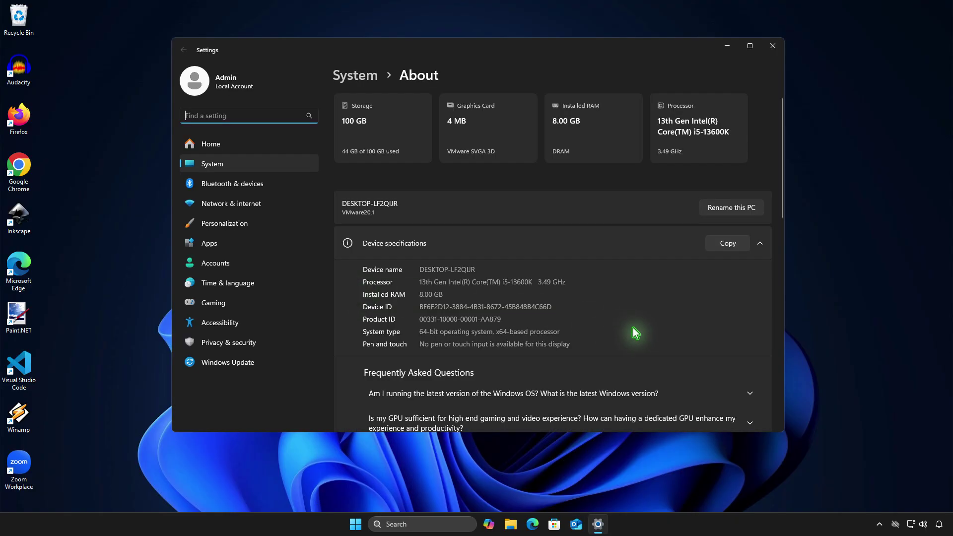
pyautogui.scroll(-6, 634, 329)
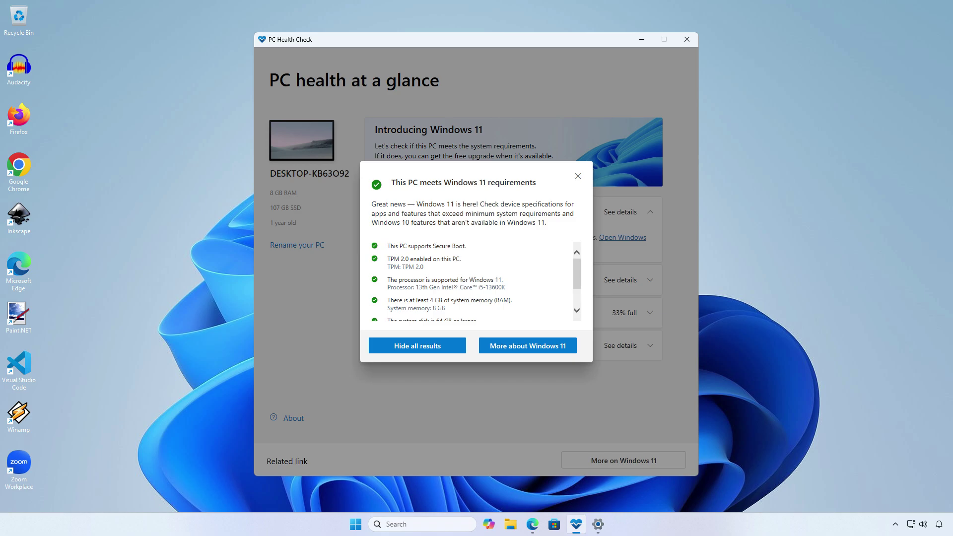
# Step: Close PC Health Check and bring up Settings on the Windows Update page
pyautogui.click(687, 40)
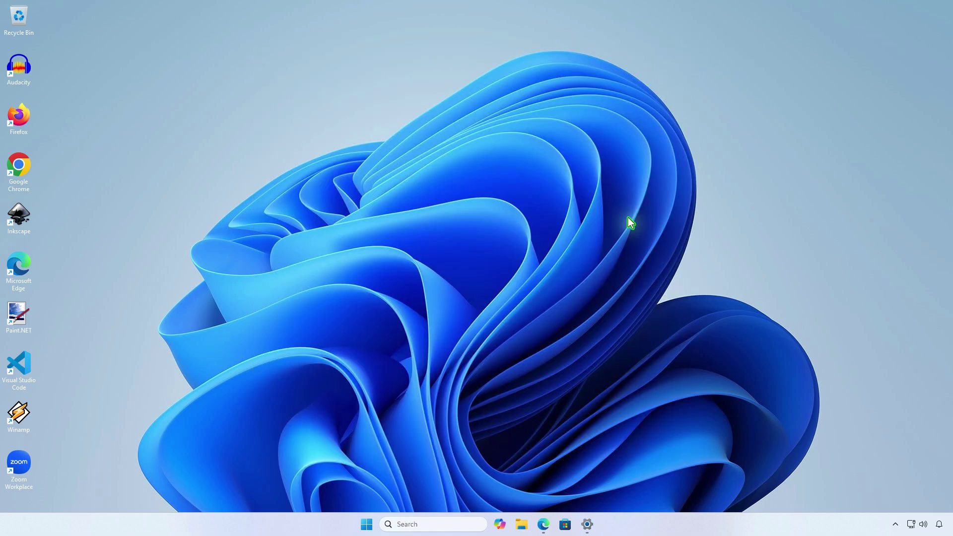
pyautogui.click(586, 524)
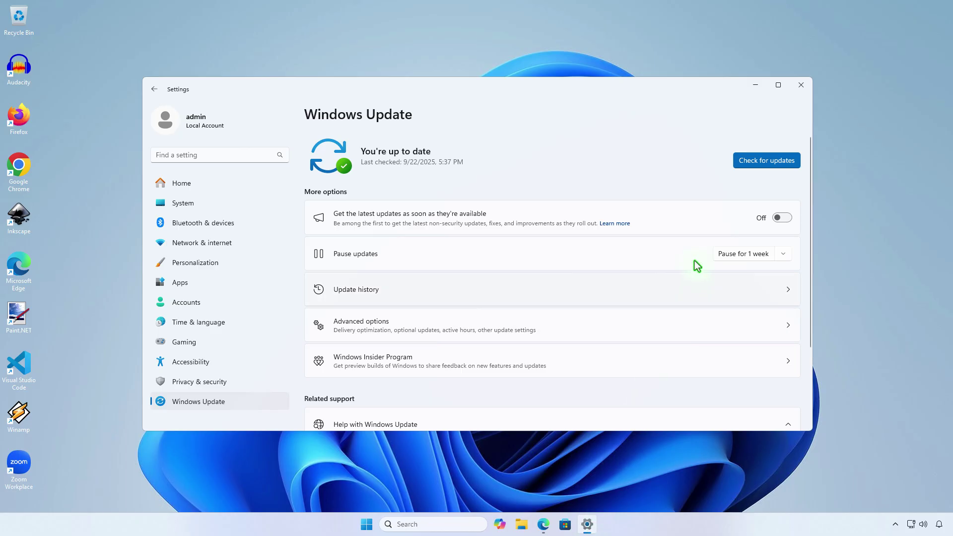
# Step: Close Settings, download Windows11InstallationAssistant.exe from aka.ms/downloadwindows11 in Edge, and run it
pyautogui.click(801, 85)
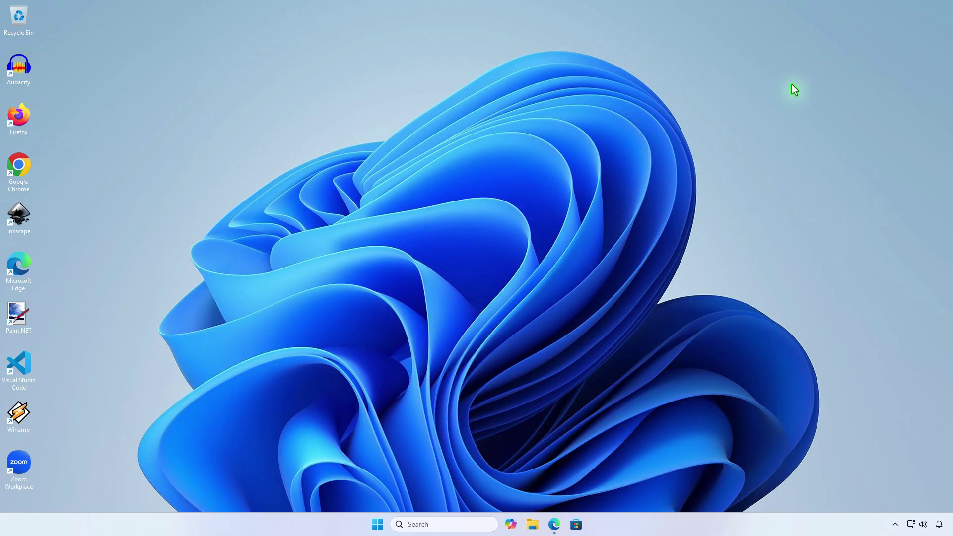
pyautogui.click(554, 524)
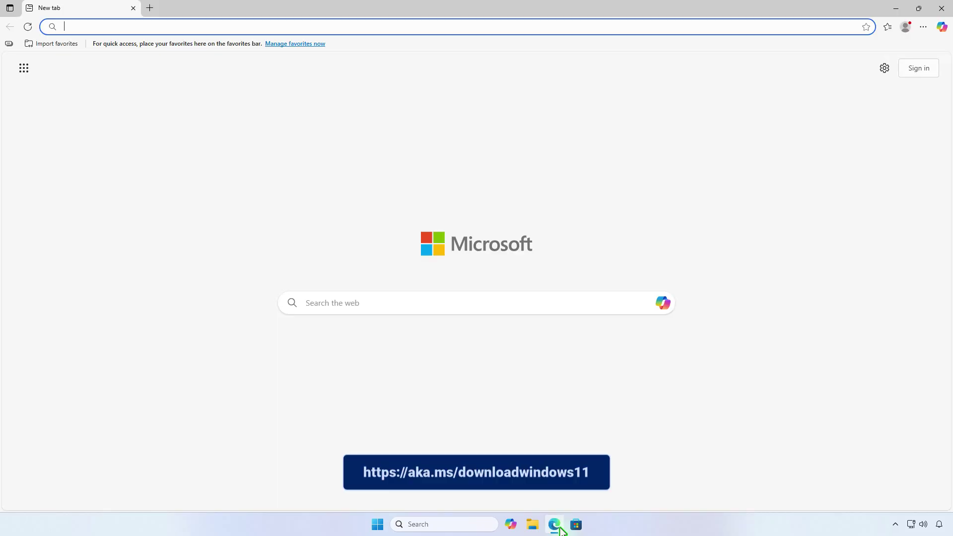
pyautogui.write('https://aka.ms/downloadwindows11')
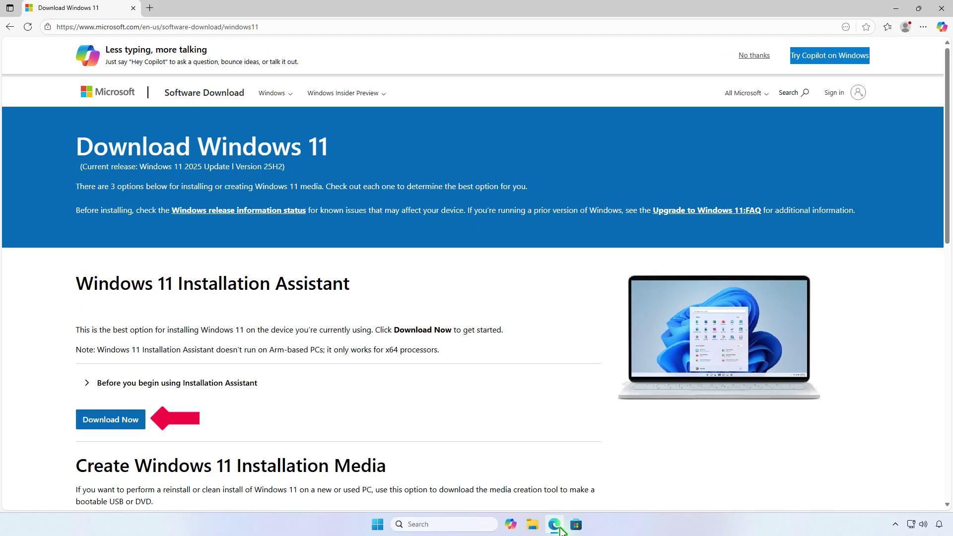
pyautogui.click(129, 424)
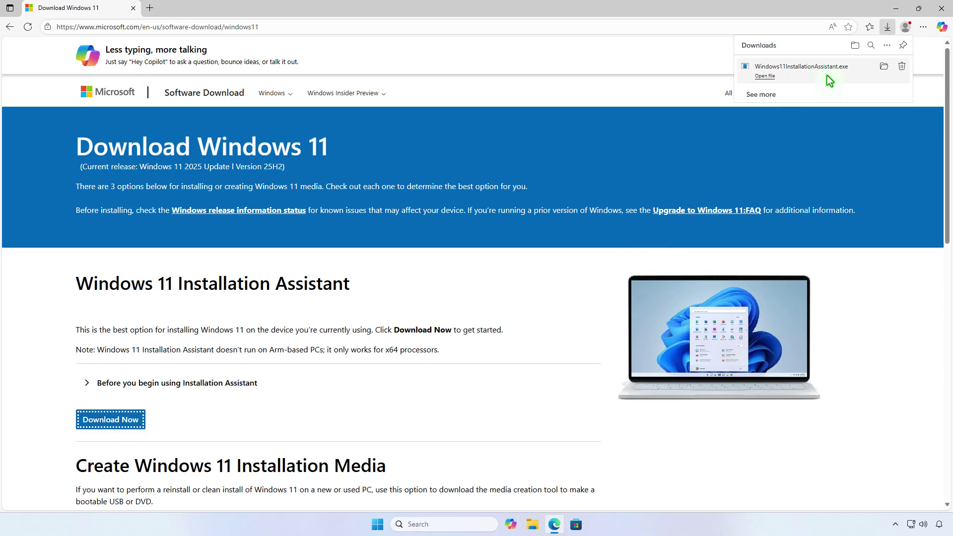
pyautogui.click(829, 72)
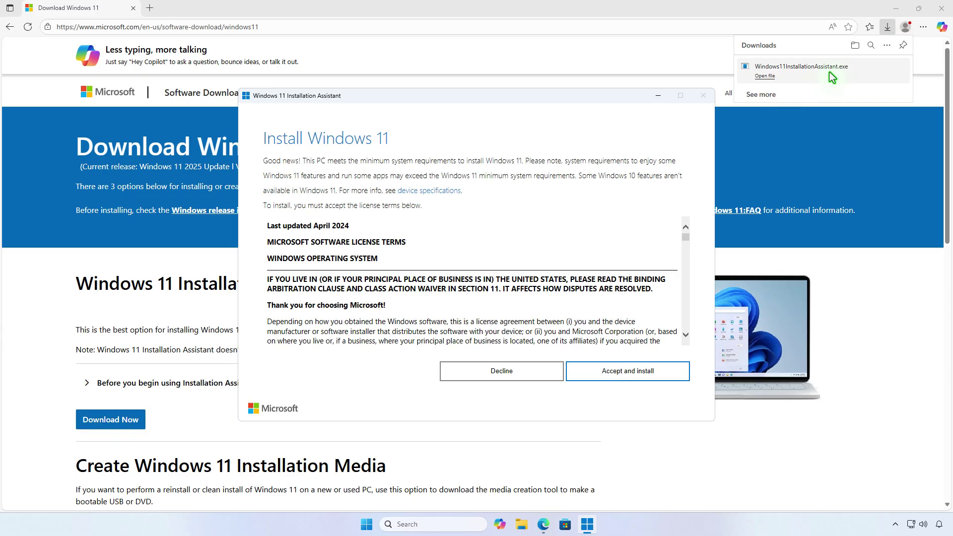
# Step: Minimize Edge and accept the Installation Assistant license terms to start the Windows 11 install
pyautogui.click(895, 8)
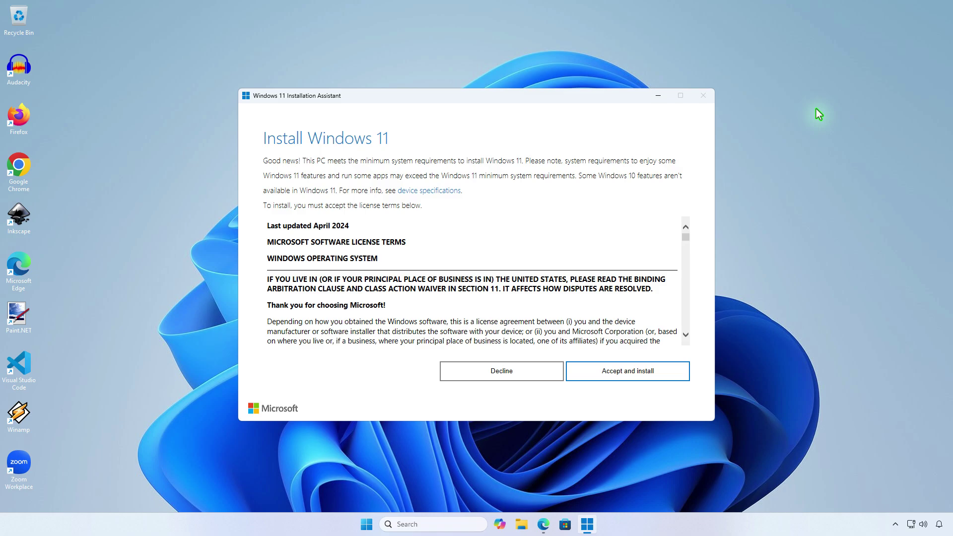
pyautogui.click(670, 370)
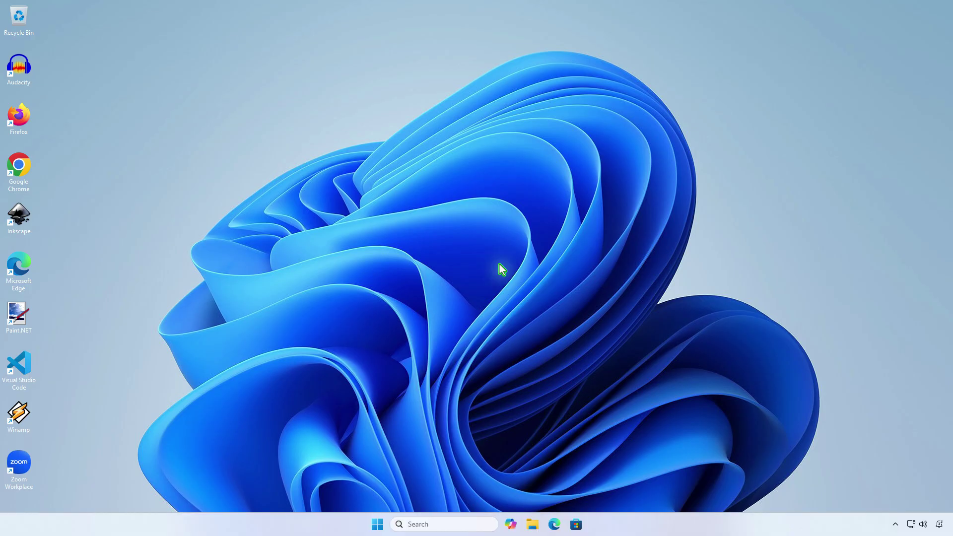
# Step: Open System > About from the Start right-click menu and confirm version 25H2
pyautogui.rightClick(378, 525)
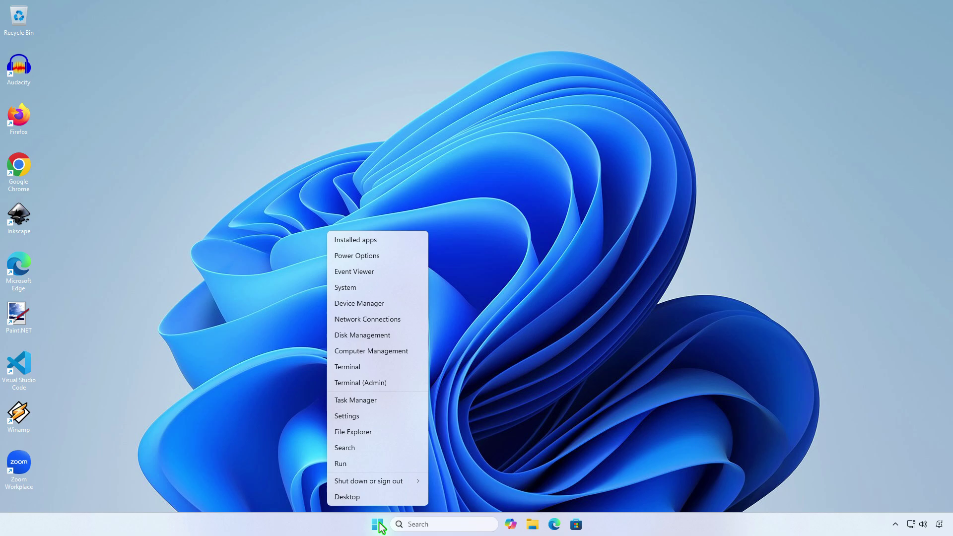
pyautogui.click(379, 290)
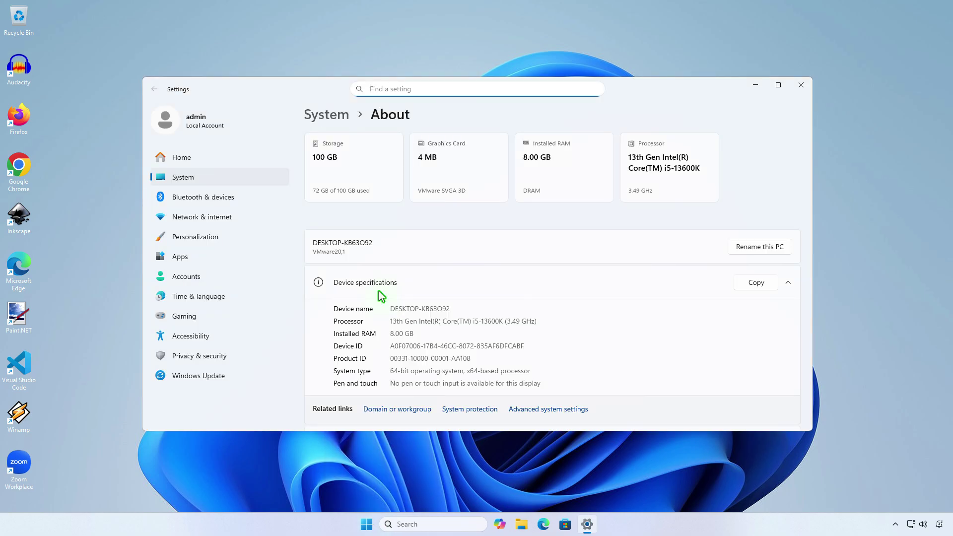
pyautogui.scroll(-5, 598, 312)
pyautogui.scroll(-1, 595, 313)
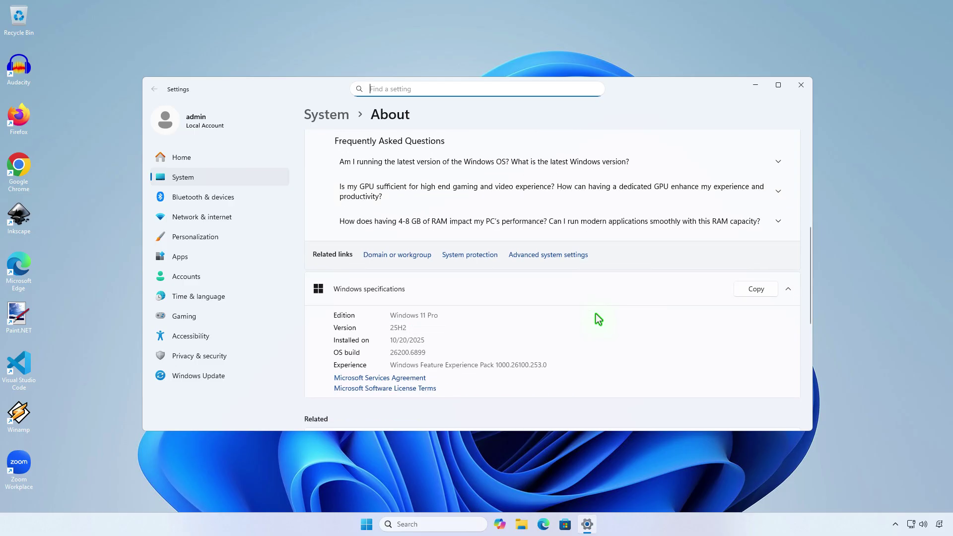
# Step: Return to the System settings list and open the Recovery page
pyautogui.click(253, 180)
pyautogui.scroll(-5, 637, 311)
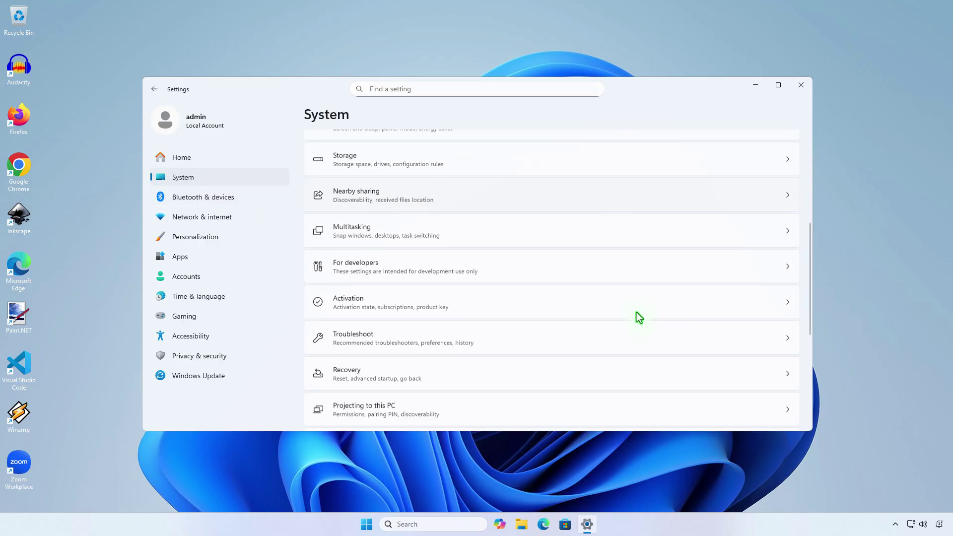
pyautogui.click(538, 374)
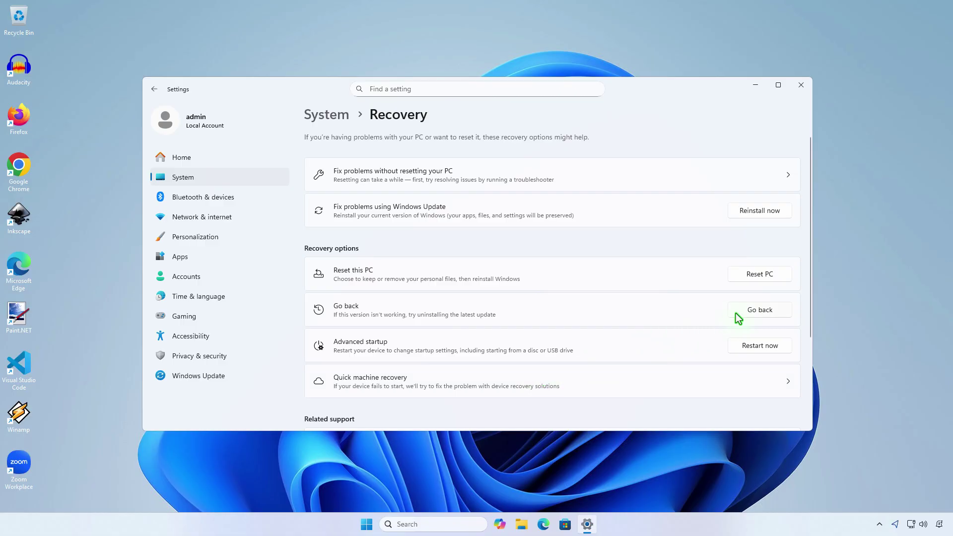
# Step: Run Go back from Recovery, skipping feedback and the update check, to restore the earlier build
pyautogui.click(771, 309)
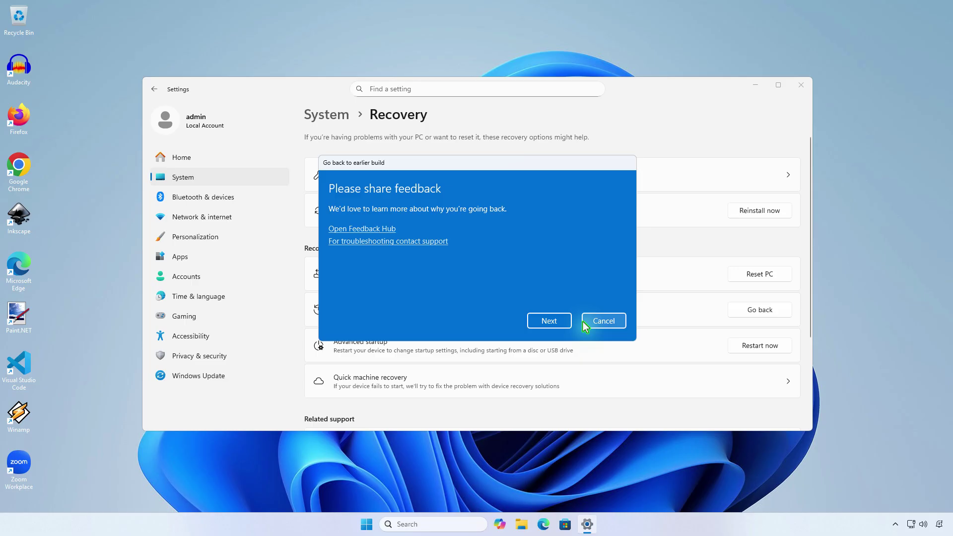
pyautogui.click(552, 320)
pyautogui.click(620, 321)
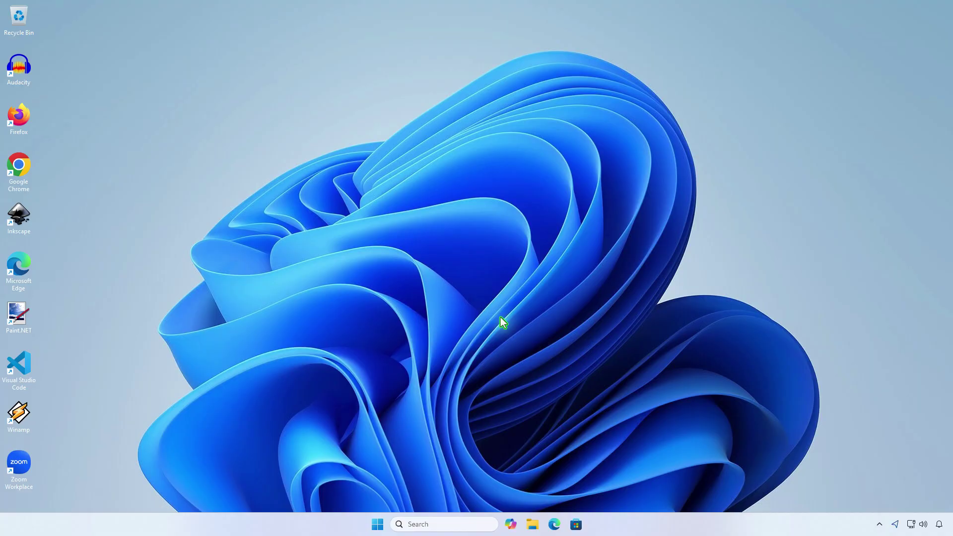
# Step: Open System > About from the Start right-click menu to confirm version 23H2
pyautogui.rightClick(377, 524)
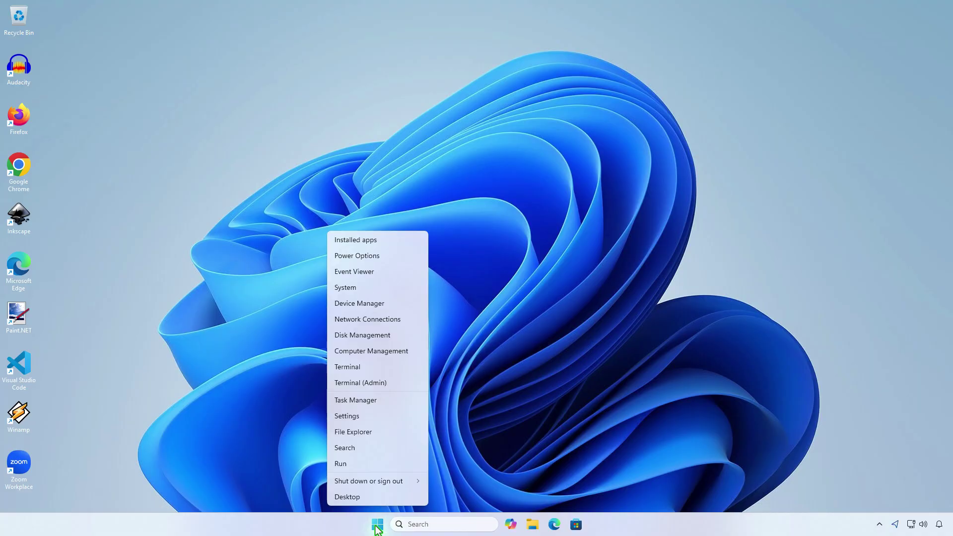
pyautogui.click(371, 289)
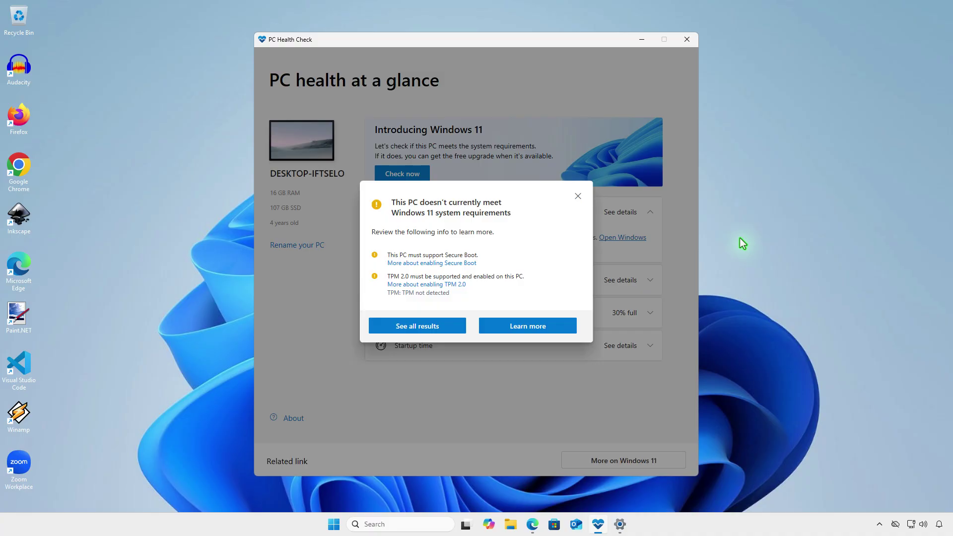
# Step: Minimize PC Health Check, check Windows Update shows up to date, then open a new Edge tab
pyautogui.click(642, 41)
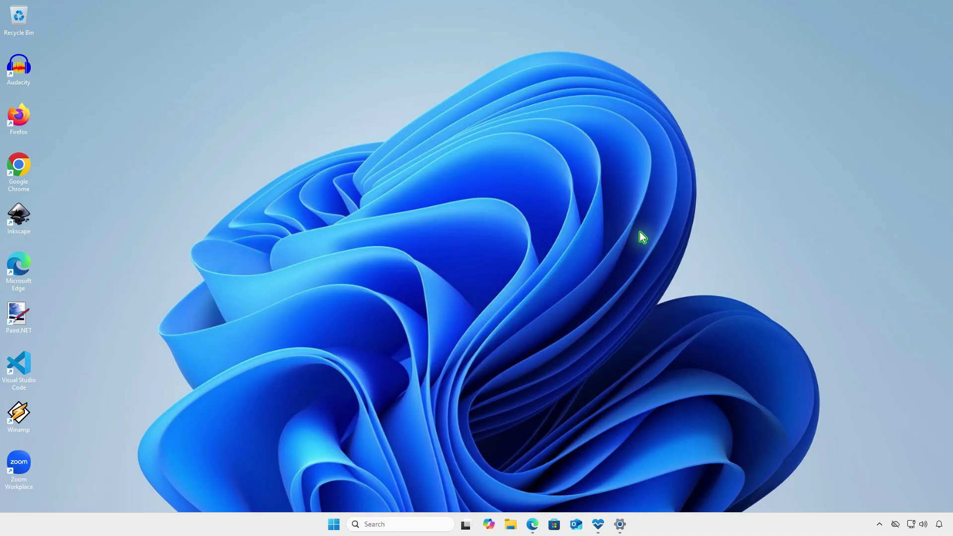
pyautogui.click(620, 525)
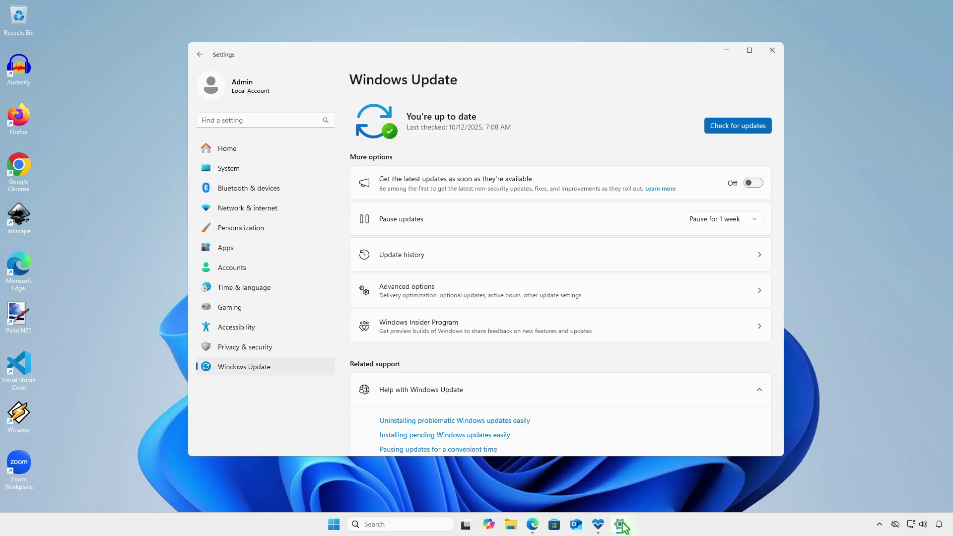
pyautogui.click(620, 525)
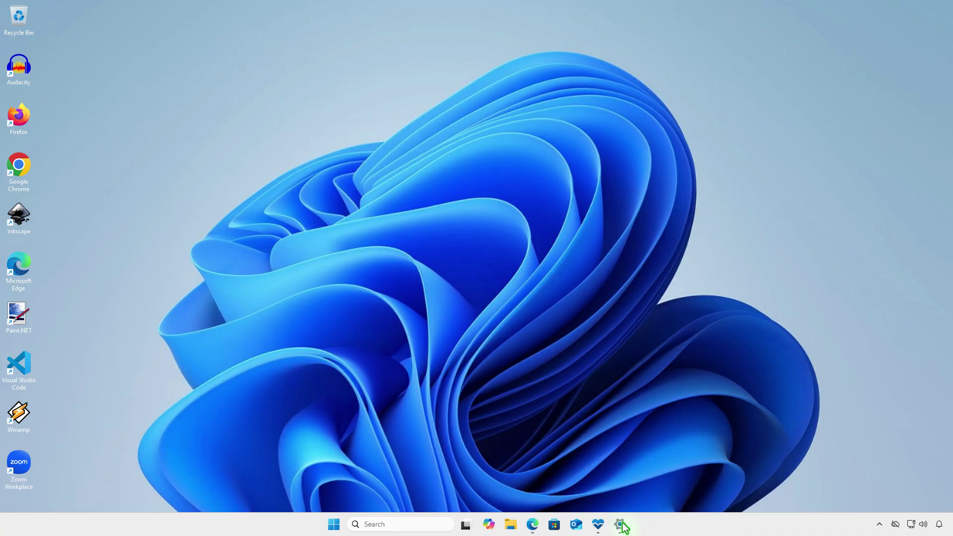
pyautogui.click(536, 526)
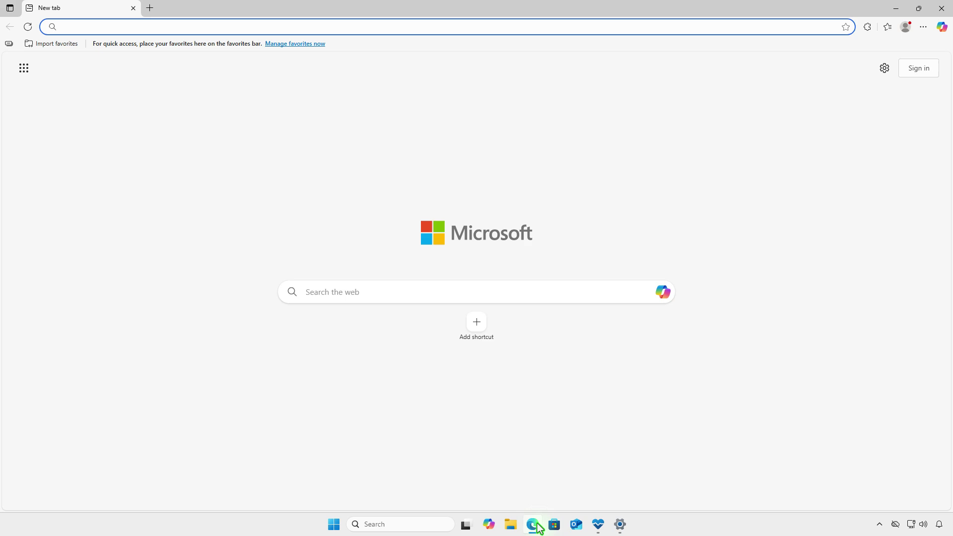
# Step: Go to aka.ms/downloadwindows11 and confirm the multi-edition Windows 11 ISO for x64 devices
pyautogui.write('https://aka.ms/downloadwindows11')
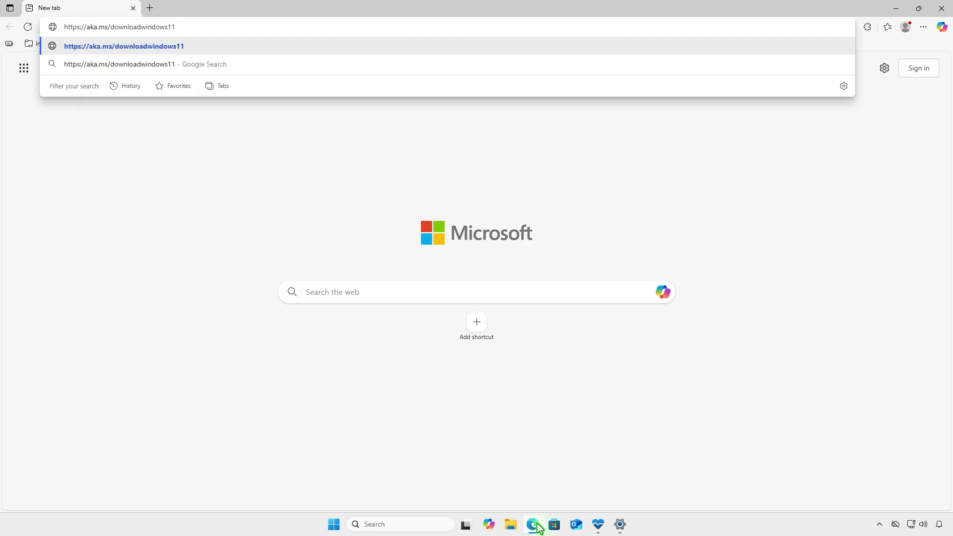
pyautogui.press('Return')
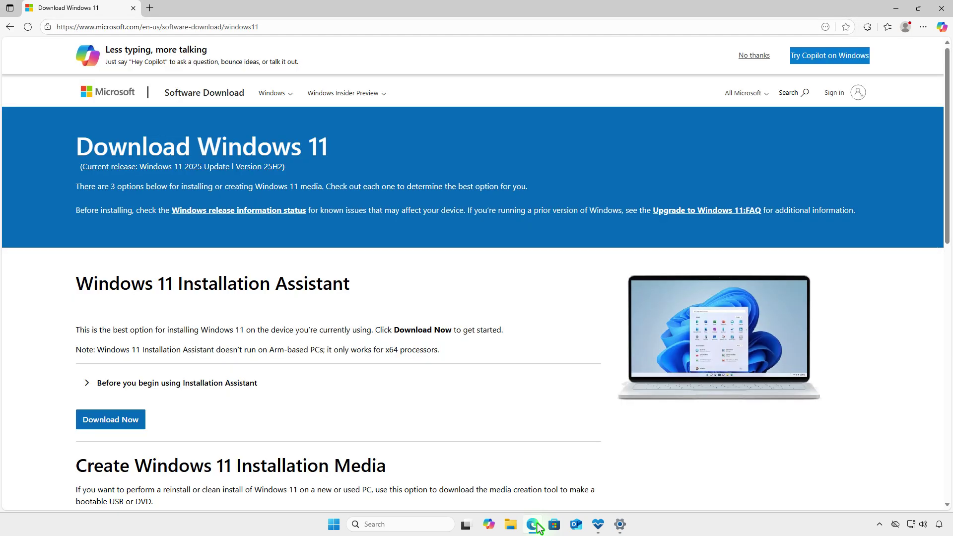
pyautogui.scroll(-5, 540, 445)
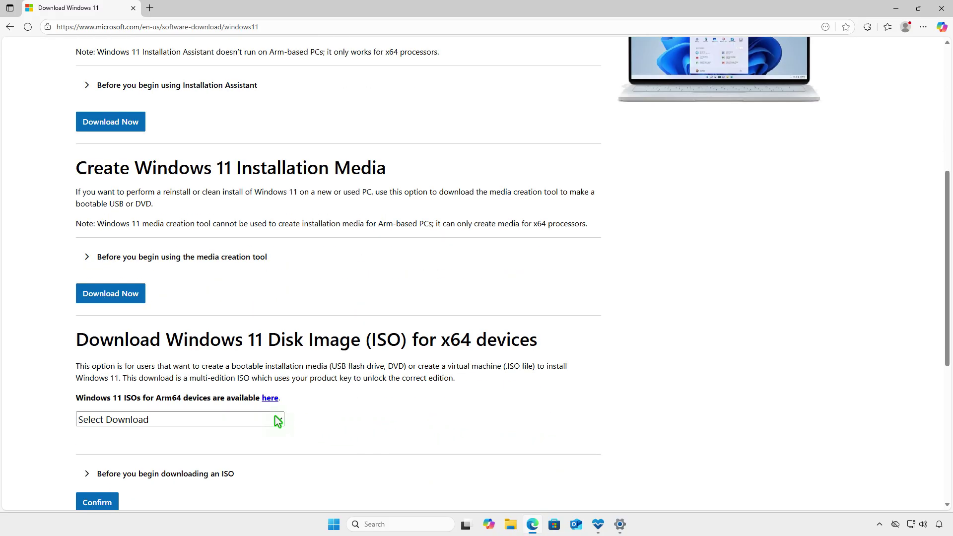
pyautogui.click(247, 422)
pyautogui.click(230, 453)
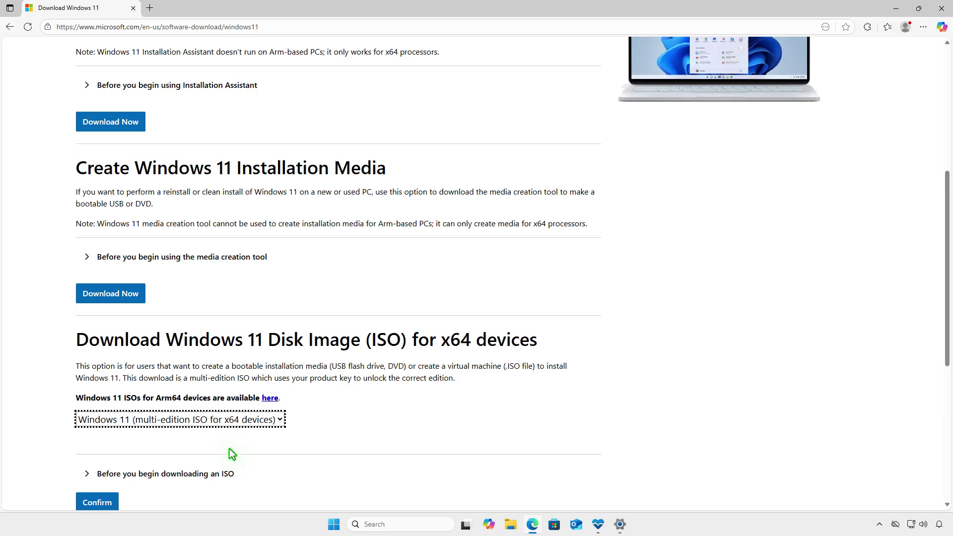
pyautogui.click(112, 503)
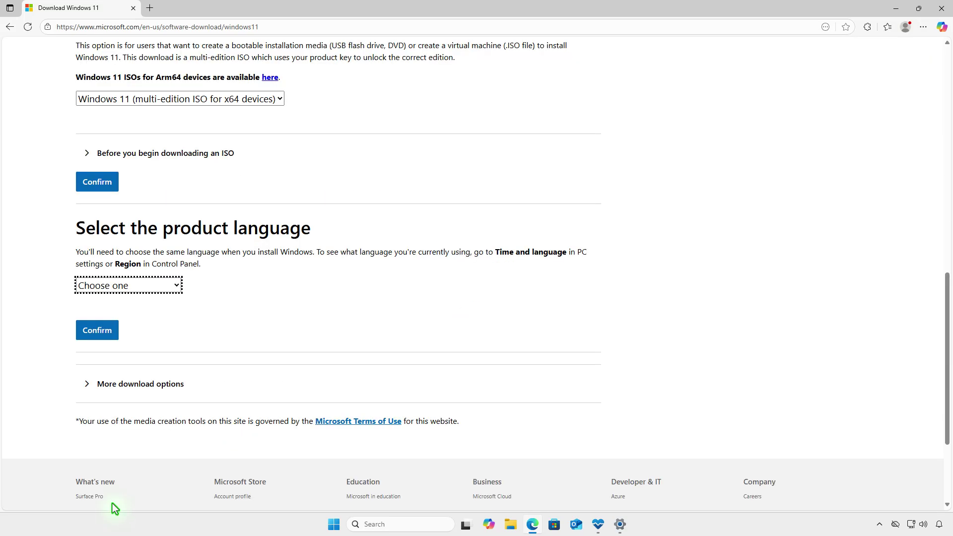
# Step: Open the 'Choose one' product language dropdown for the Windows 11 ISO
pyautogui.click(156, 286)
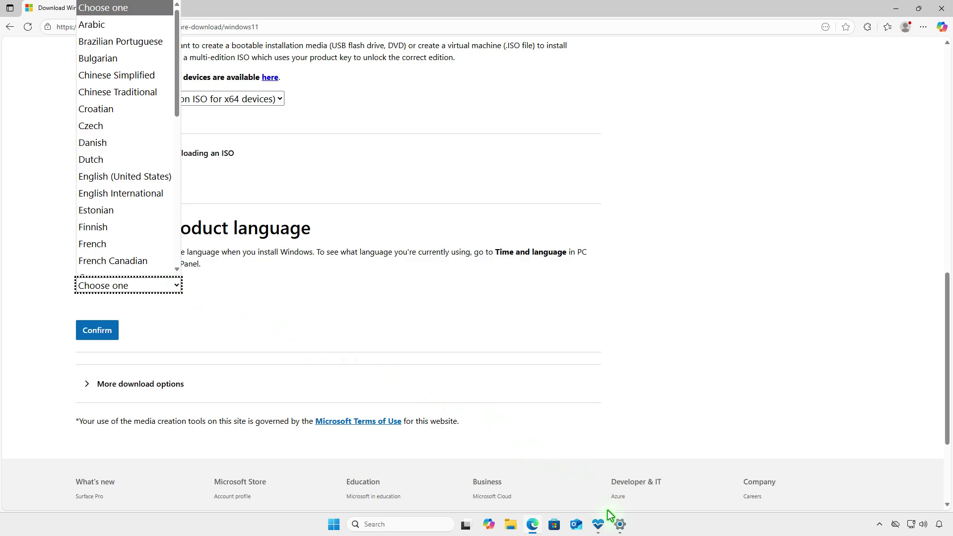
# Step: Verify the display language in Time & language > Language & region is English (United States), then minimize Settings
pyautogui.click(619, 524)
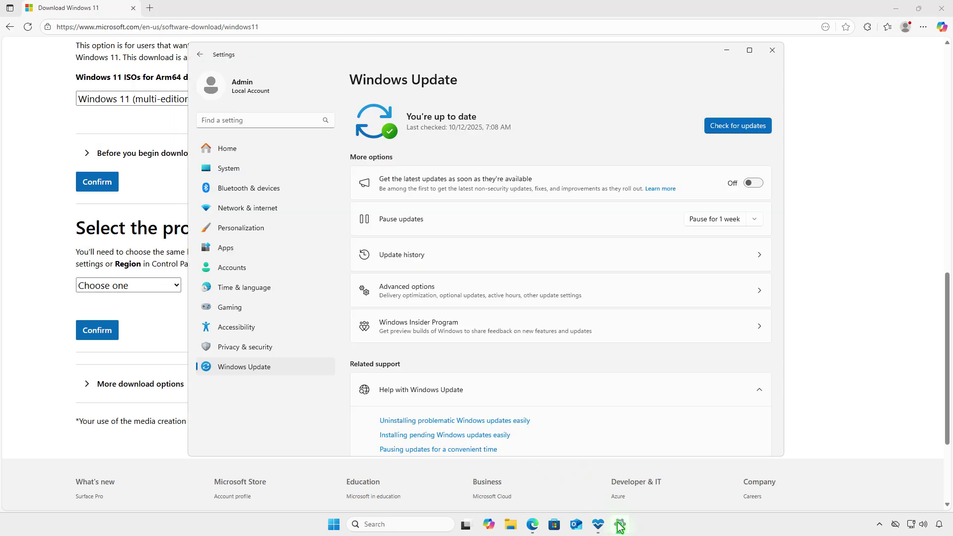
pyautogui.click(297, 292)
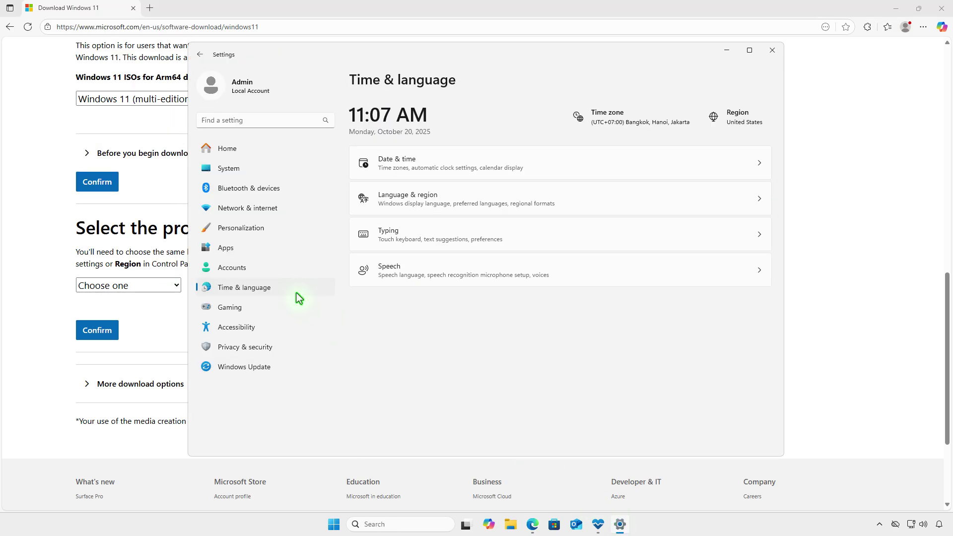
pyautogui.click(583, 204)
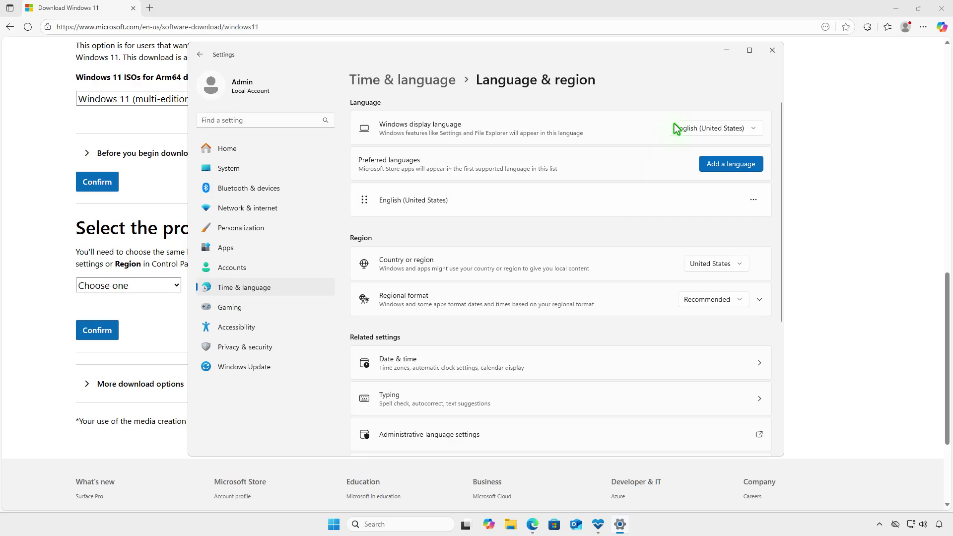
pyautogui.click(727, 52)
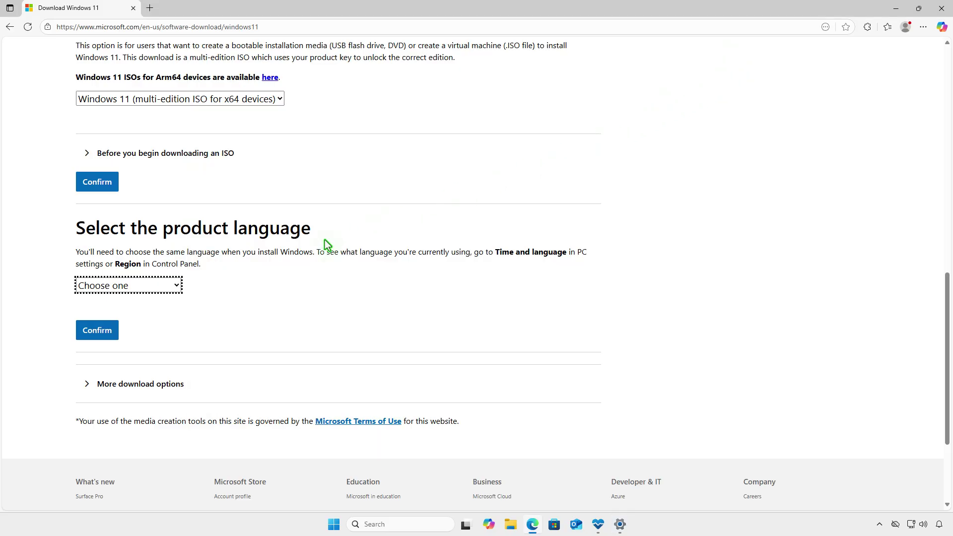
# Step: Download the 64-bit English (United States) Windows 11 ISO and open its download folder
pyautogui.click(178, 287)
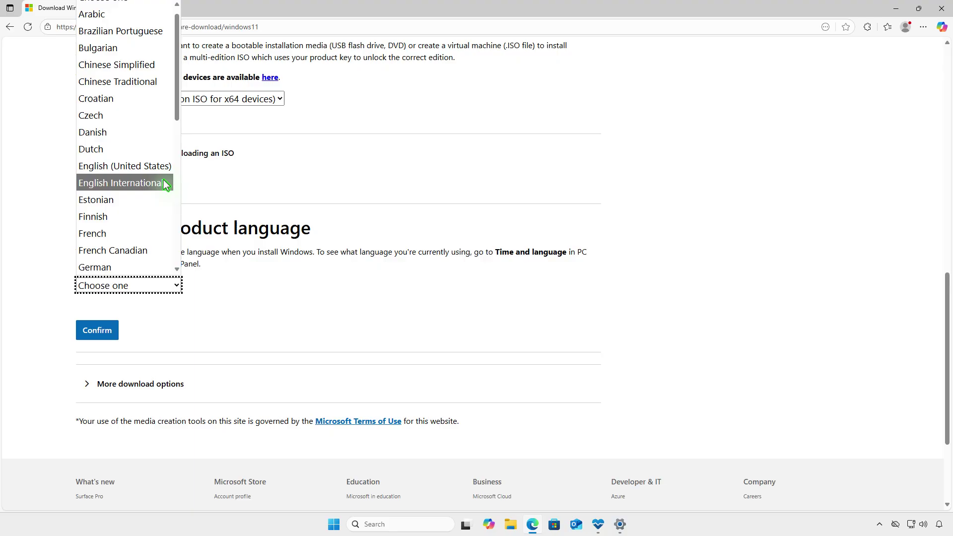
pyautogui.click(161, 168)
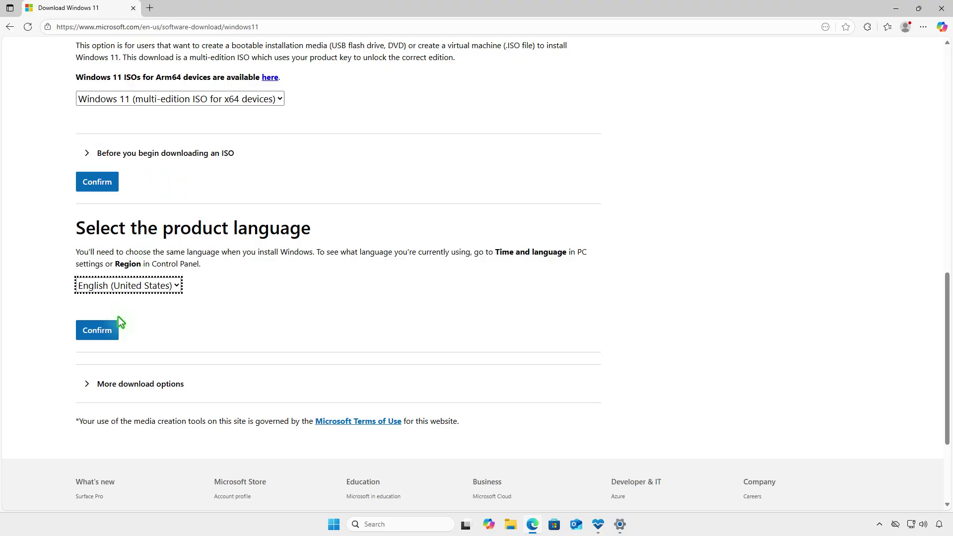
pyautogui.click(112, 329)
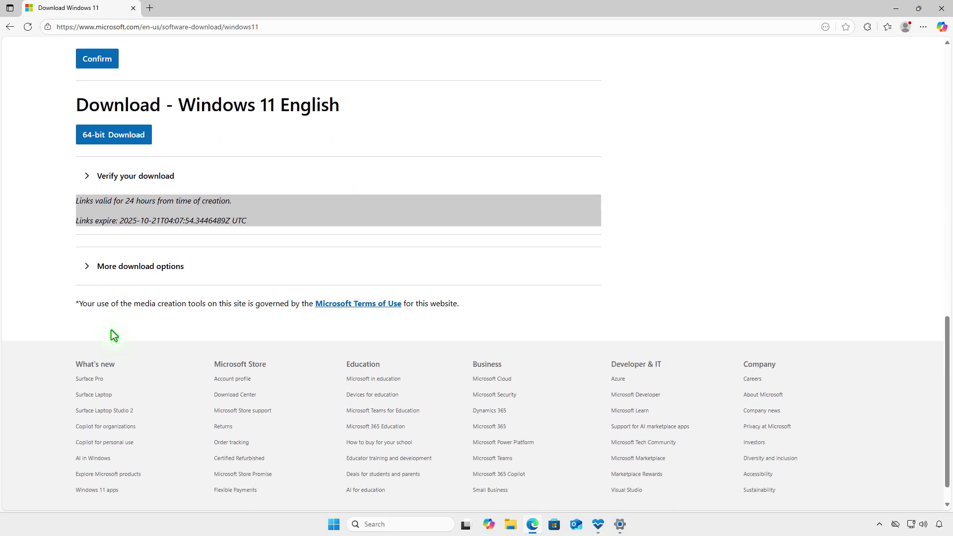
pyautogui.scroll(-1, 113, 334)
pyautogui.click(125, 106)
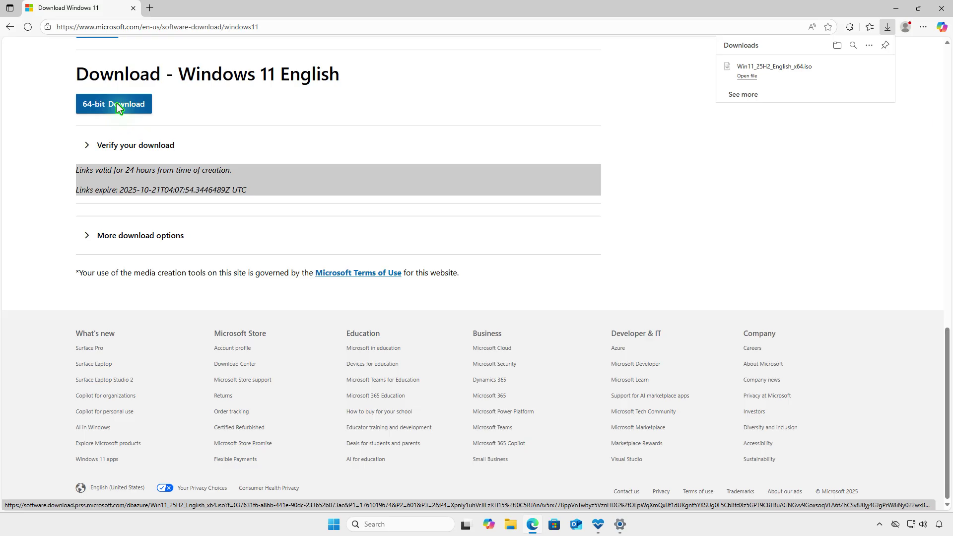
pyautogui.click(837, 45)
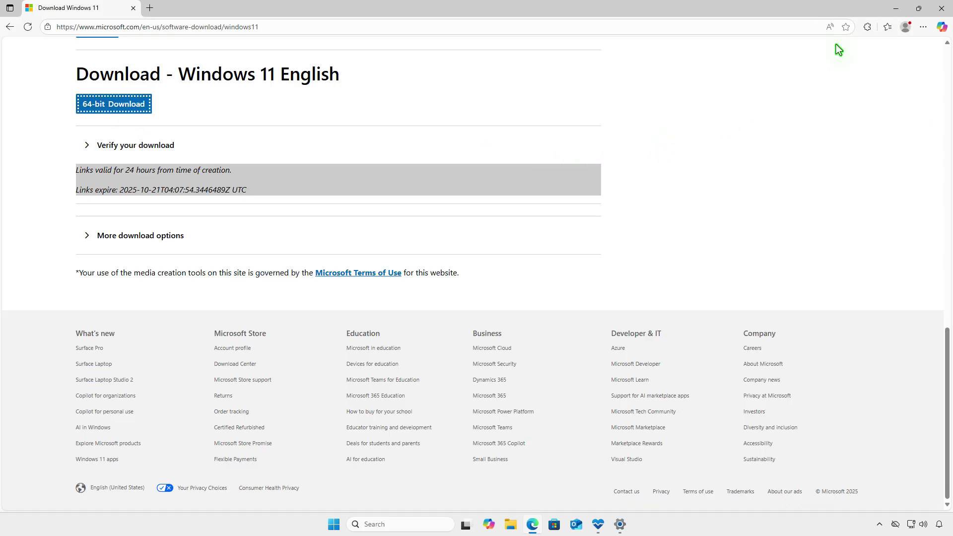
# Step: Mount Win11_25H2_English_x64.iso as a virtual DVD drive
pyautogui.click(895, 9)
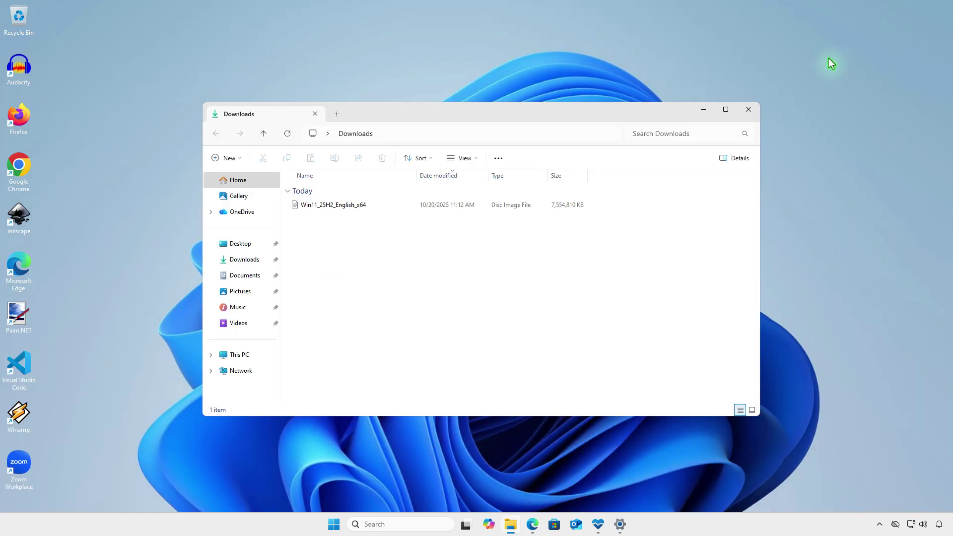
pyautogui.click(394, 207)
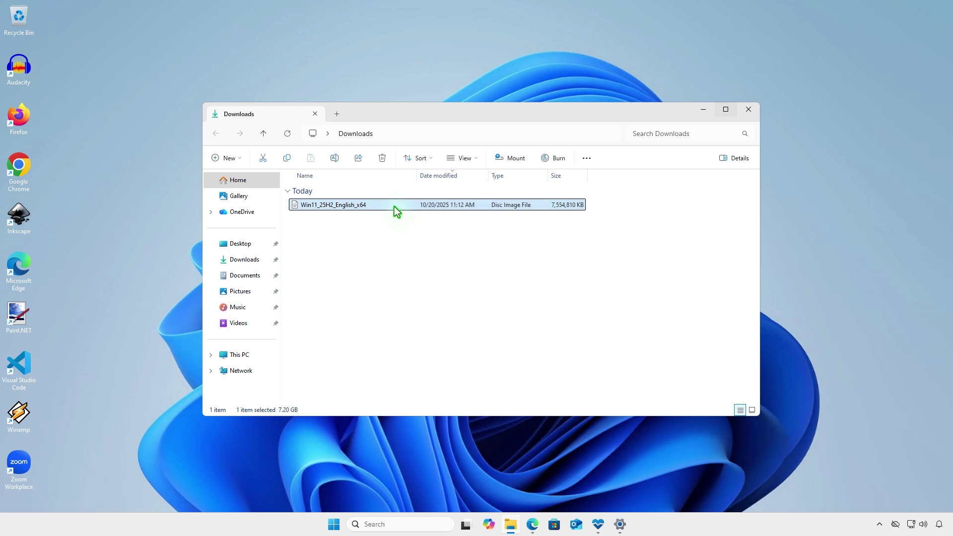
pyautogui.rightClick(394, 206)
pyautogui.click(437, 238)
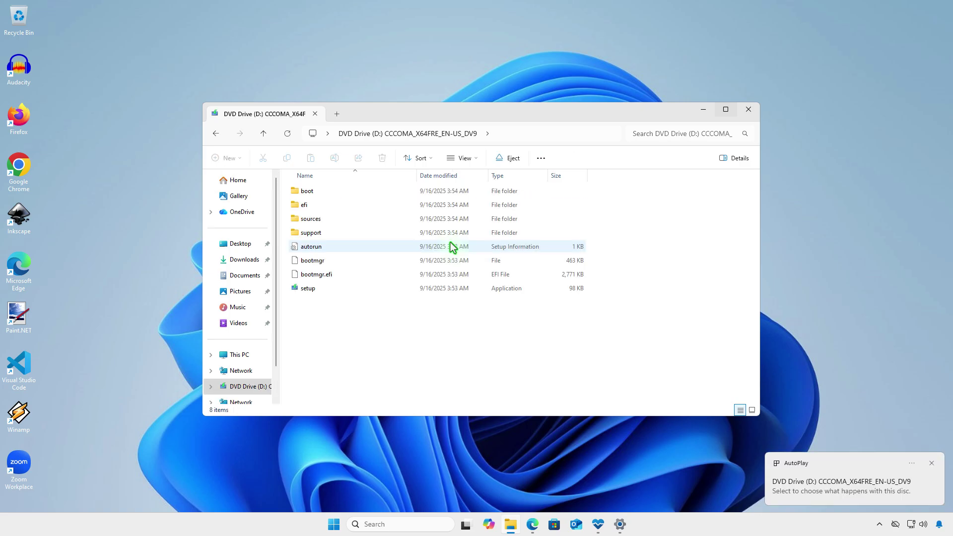
# Step: Copy the full path of setup on the mounted D: drive
pyautogui.click(357, 294)
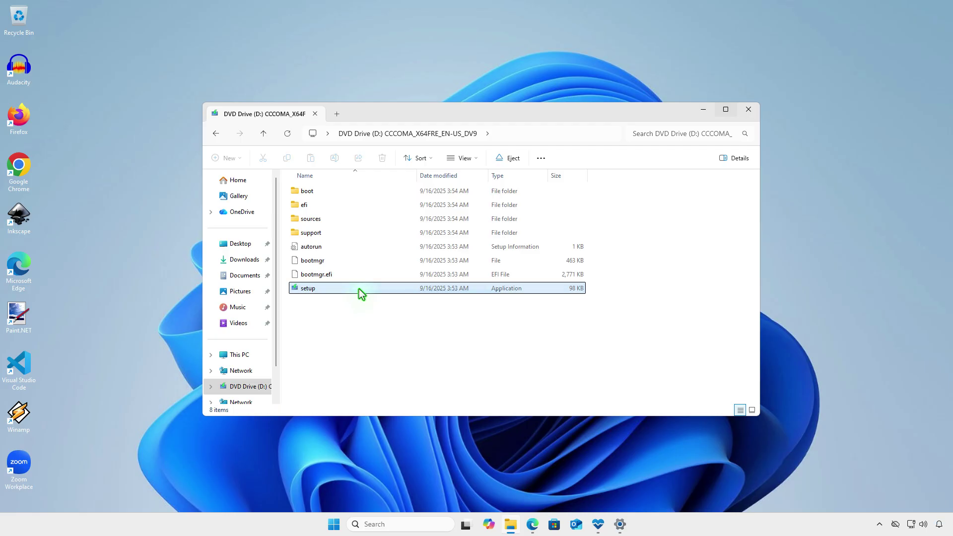
pyautogui.rightClick(359, 293)
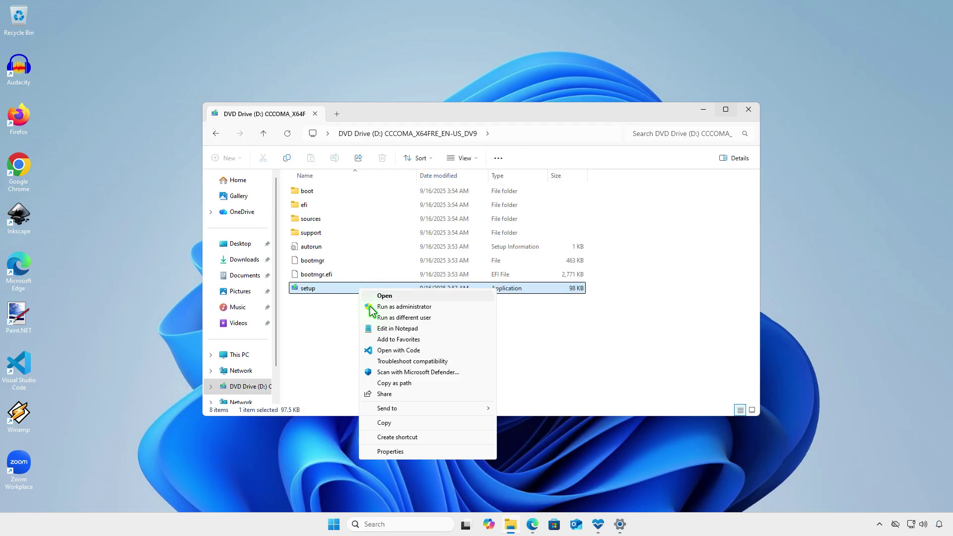
pyautogui.click(431, 385)
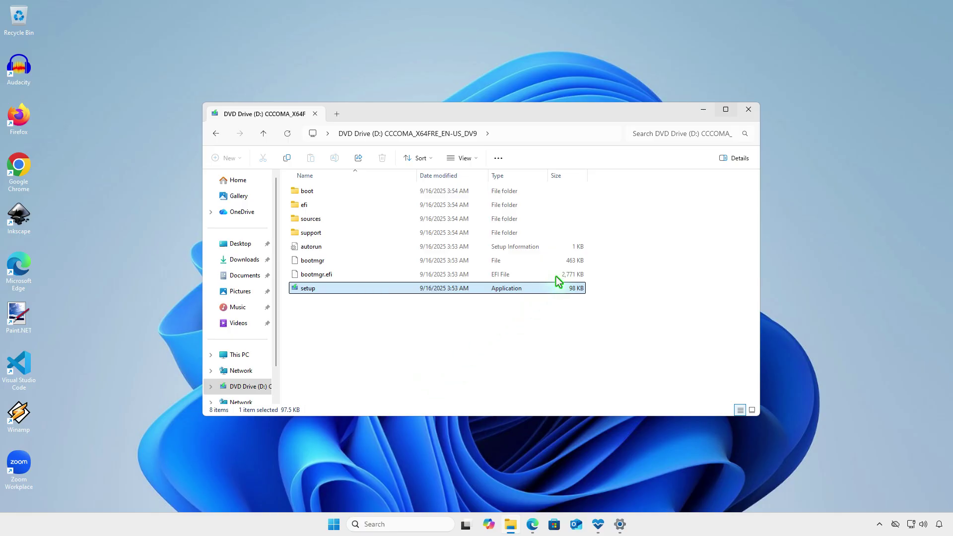
# Step: Run "D:\setup.exe" /product server from an administrator Command Prompt
pyautogui.click(702, 110)
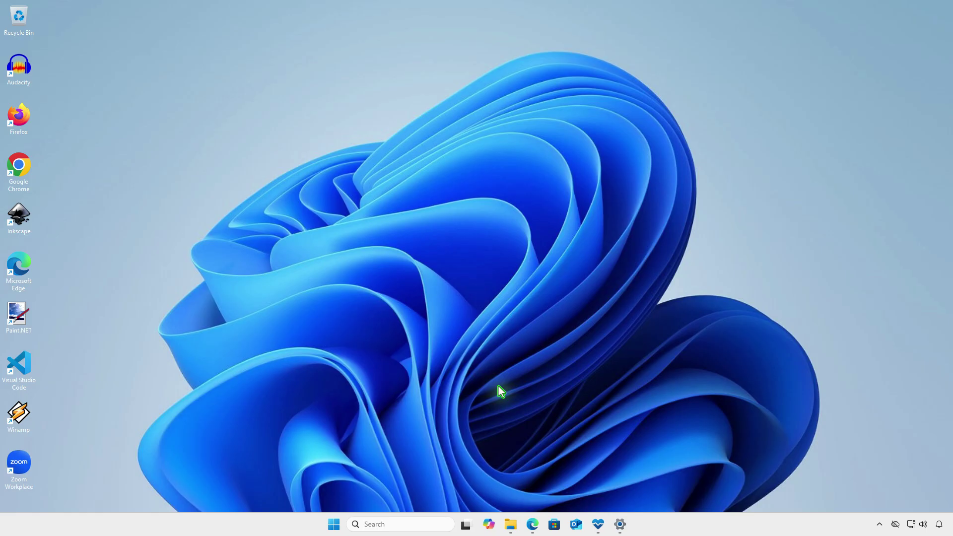
pyautogui.click(390, 523)
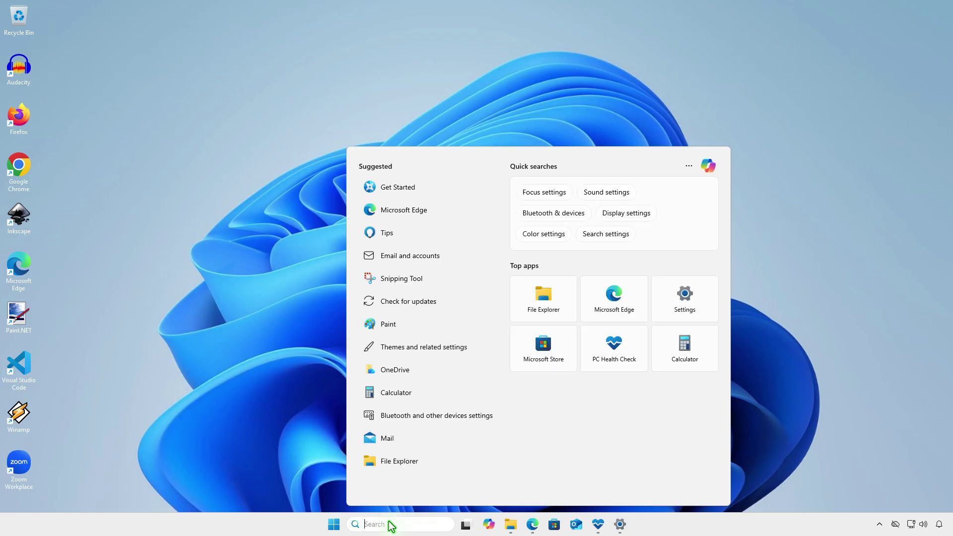
pyautogui.write('cmd')
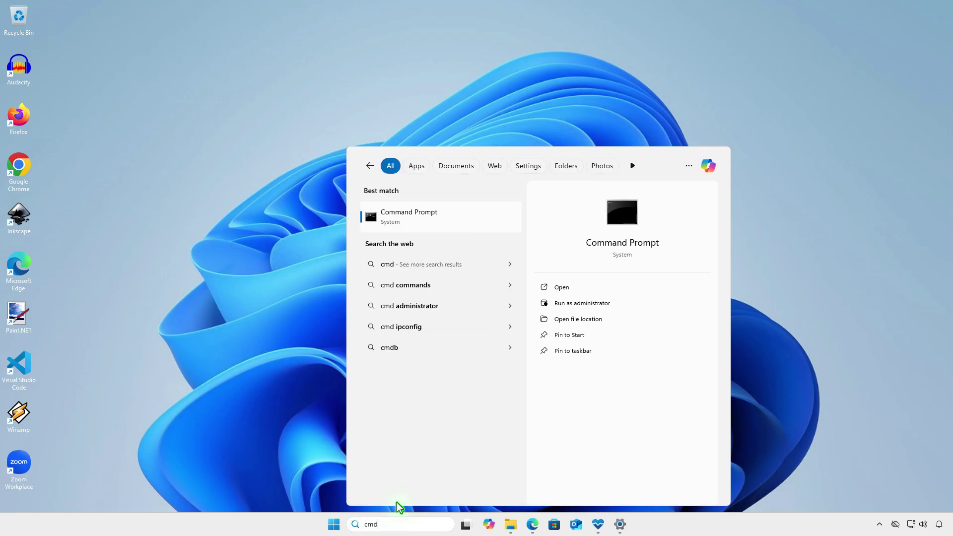
pyautogui.rightClick(461, 222)
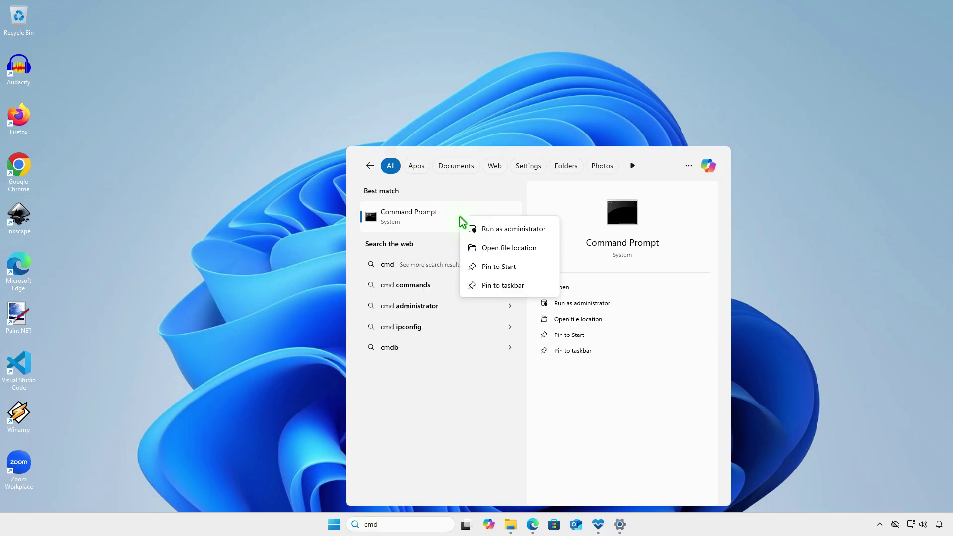
pyautogui.click(509, 232)
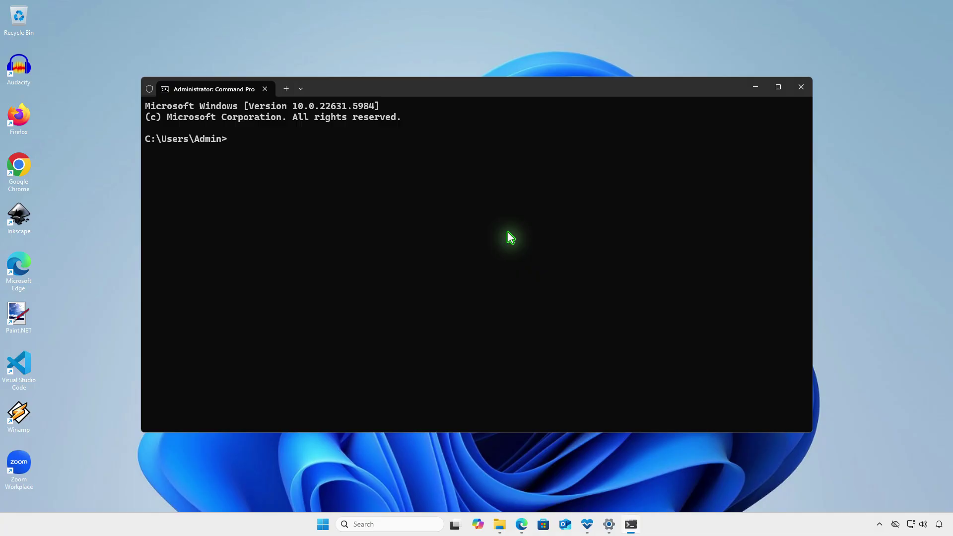
pyautogui.write('"D:\\setup.exe" /product')
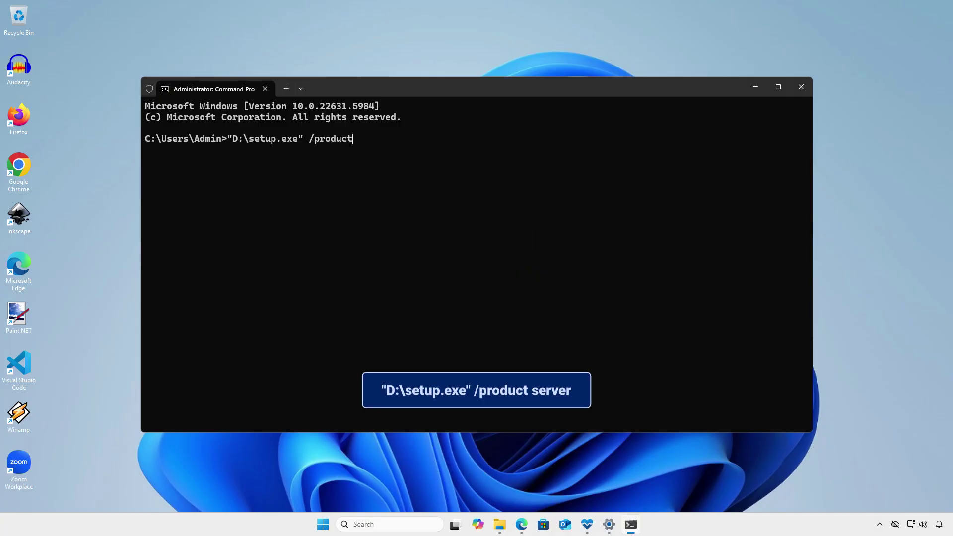
pyautogui.write(' server')
pyautogui.press('Return')
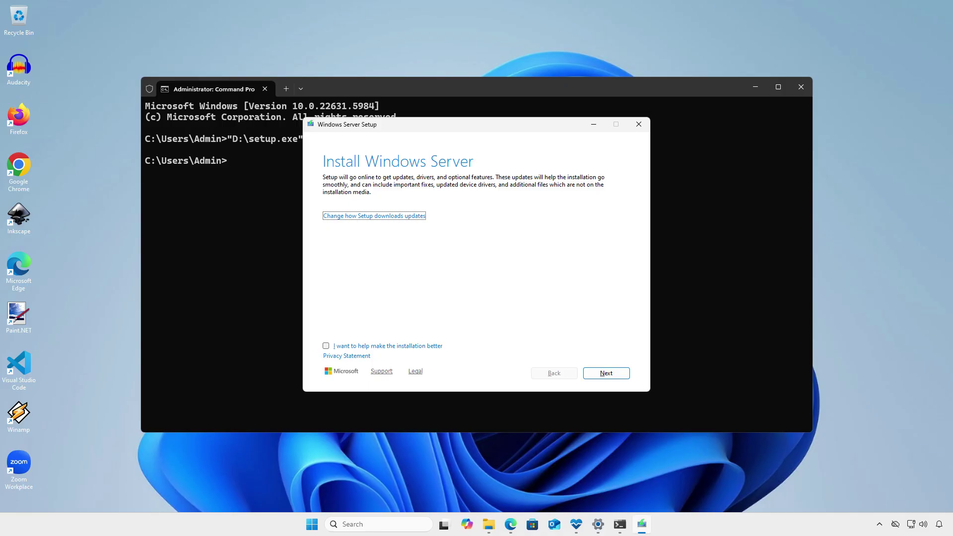
# Step: Accept the license and install the upgrade, keeping files, settings and apps
pyautogui.click(751, 88)
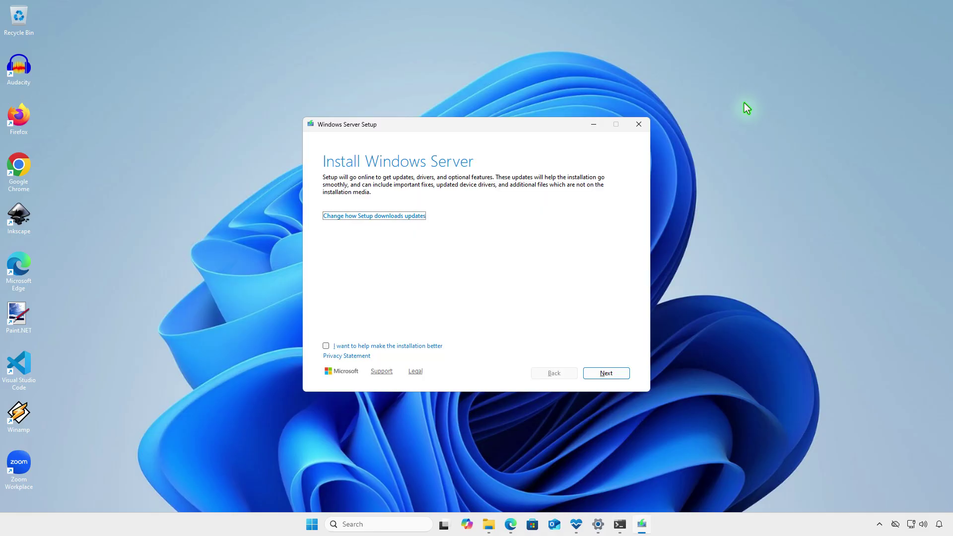
pyautogui.click(627, 373)
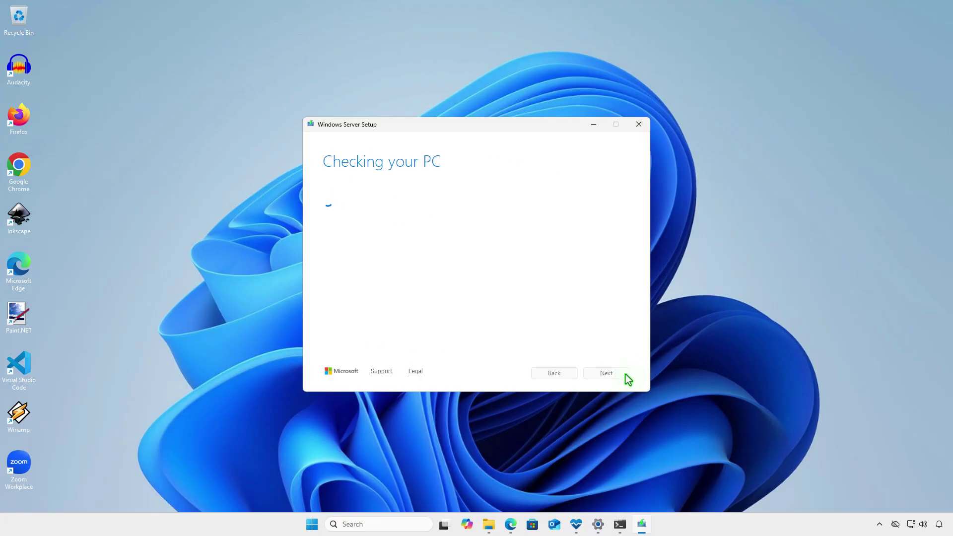
pyautogui.click(625, 374)
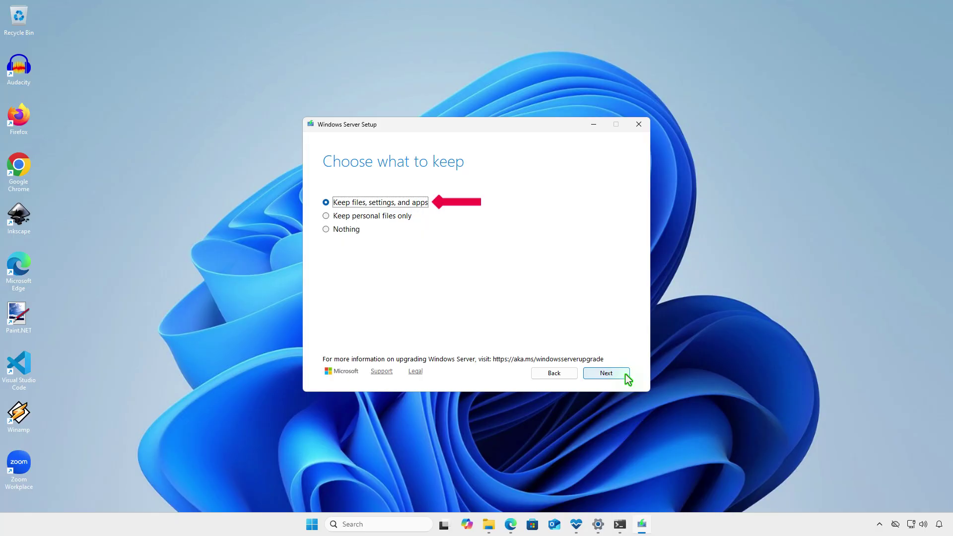
pyautogui.click(625, 374)
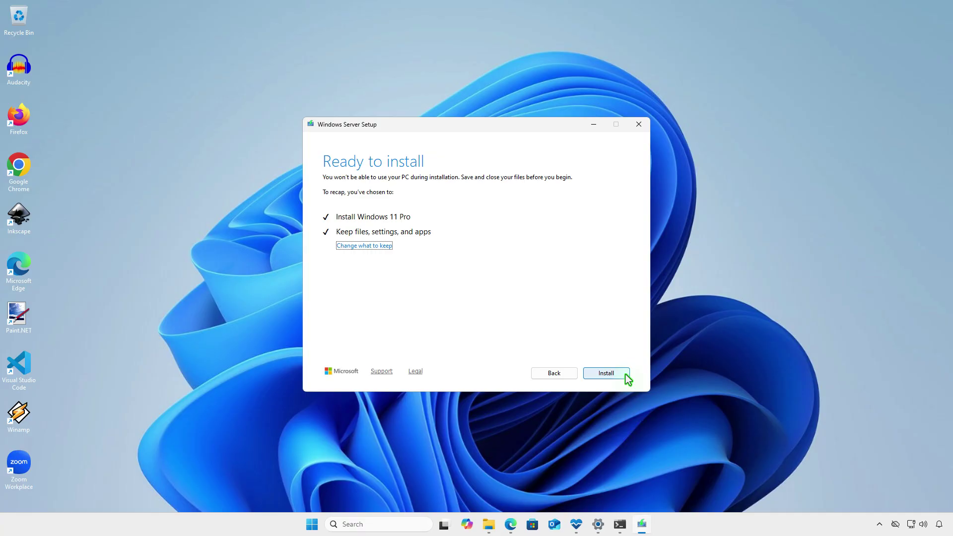
pyautogui.click(606, 373)
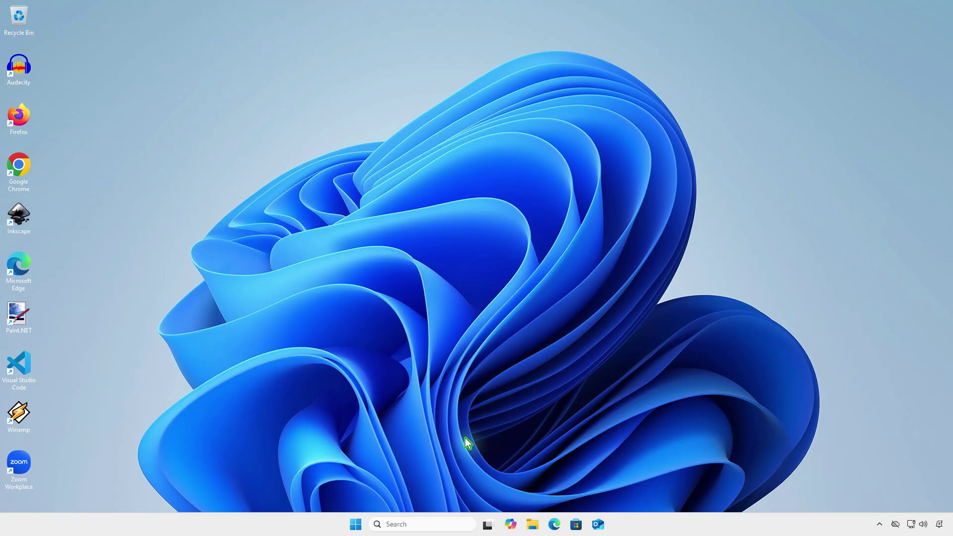
# Step: Check the About page shows Windows version 25H2, build 26200.6584
pyautogui.rightClick(355, 524)
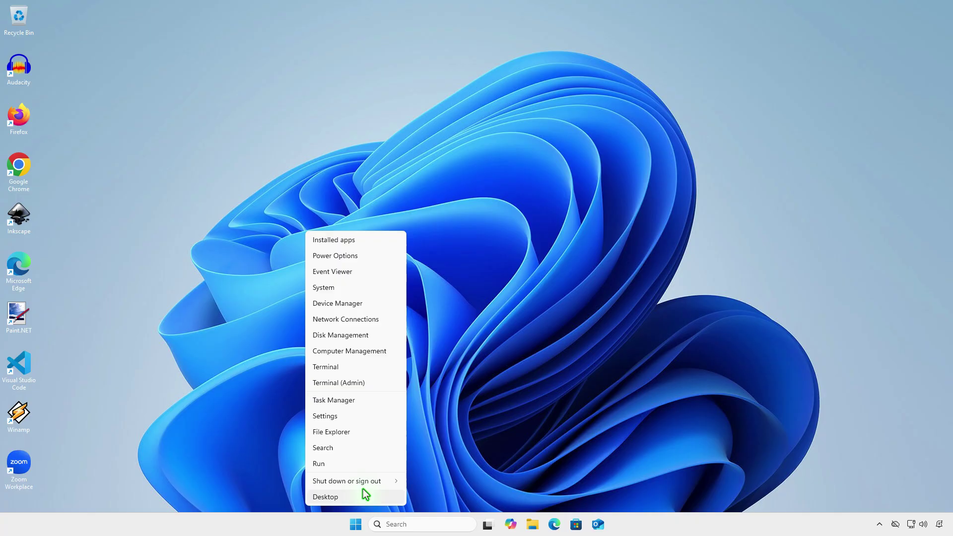
pyautogui.click(363, 289)
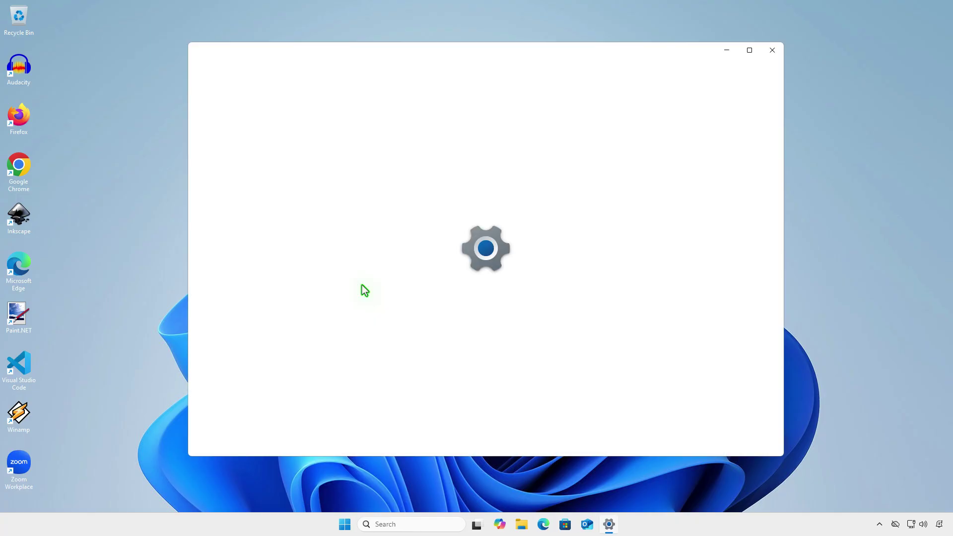
pyautogui.scroll(-5, 671, 305)
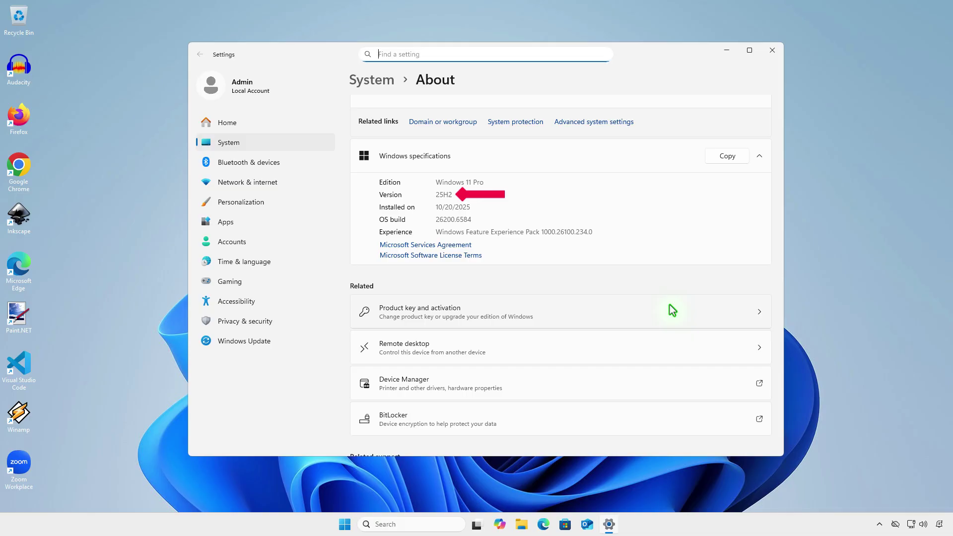
# Step: Go to the System > Recovery page
pyautogui.click(296, 149)
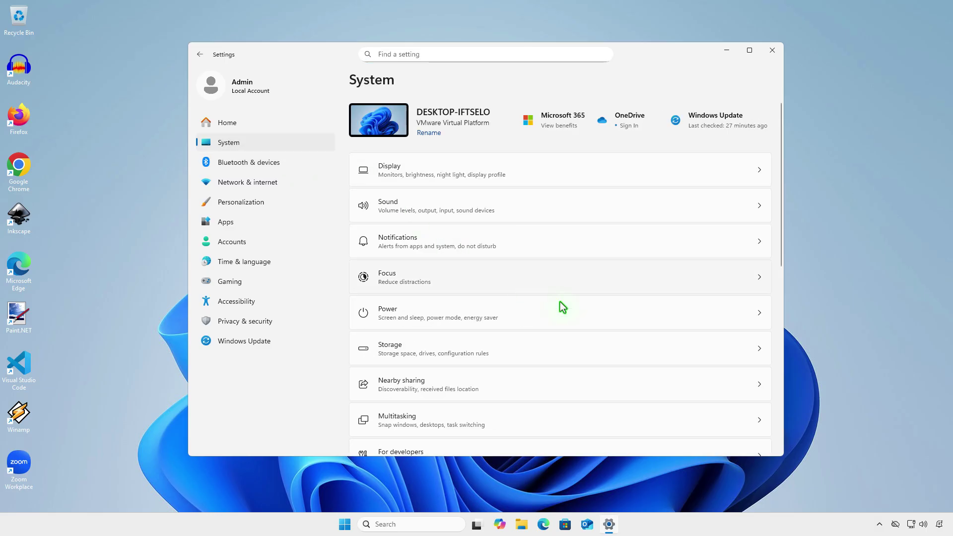
pyautogui.scroll(-2, 609, 338)
pyautogui.scroll(-2, 610, 340)
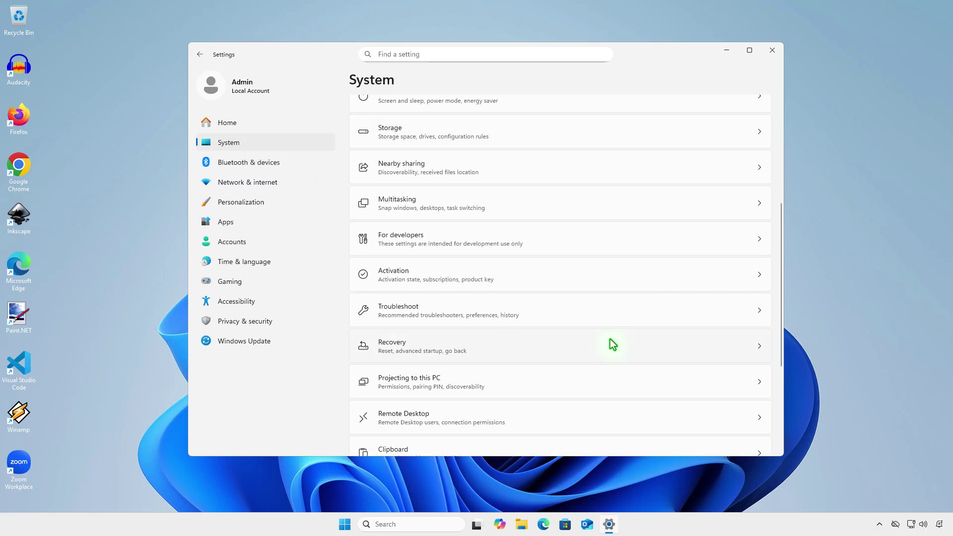
pyautogui.click(610, 339)
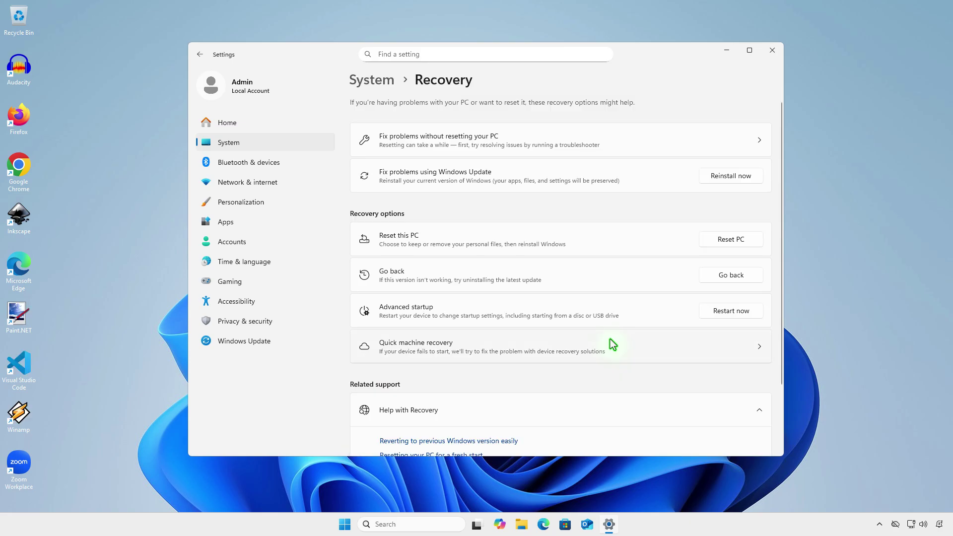
# Step: Go back to the earlier Windows build, declining the update check
pyautogui.click(750, 275)
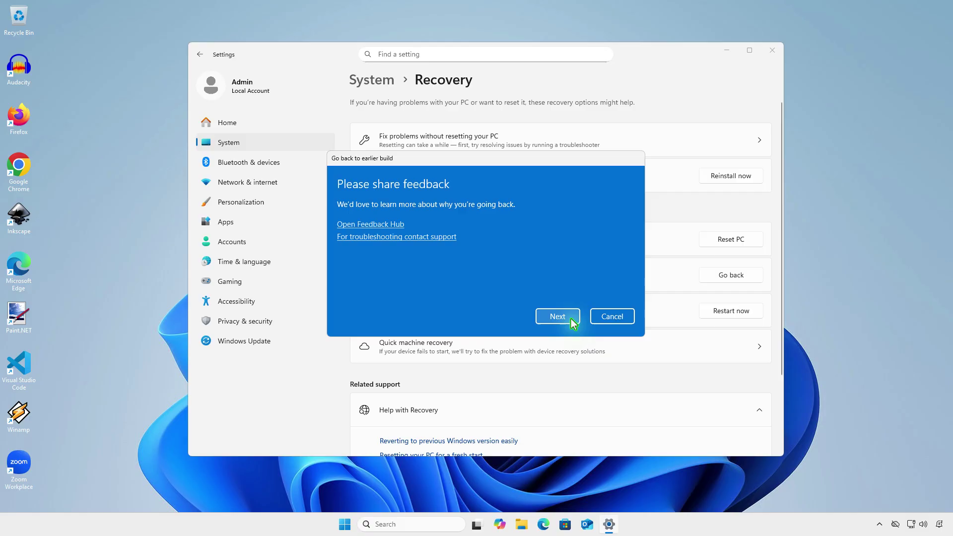
pyautogui.click(568, 318)
pyautogui.click(625, 318)
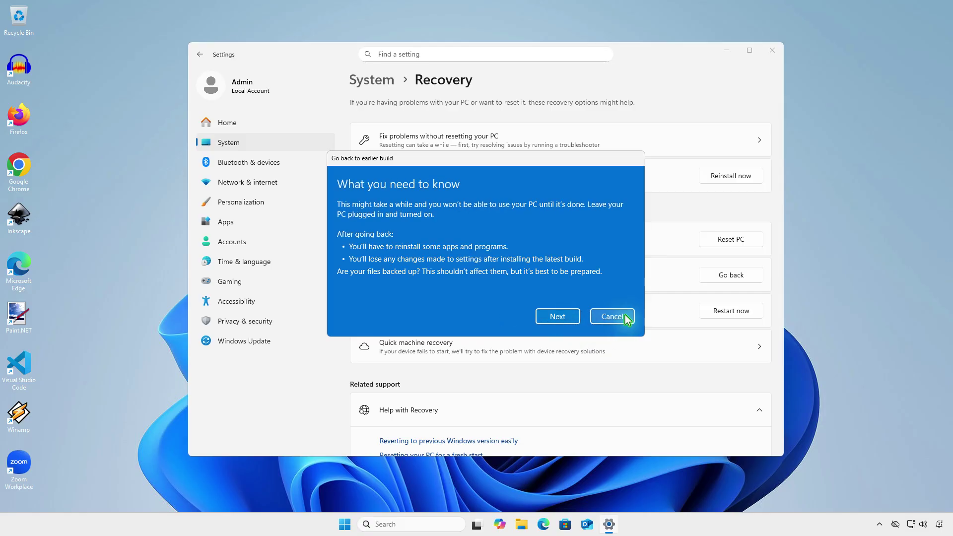
pyautogui.click(574, 323)
pyautogui.click(575, 323)
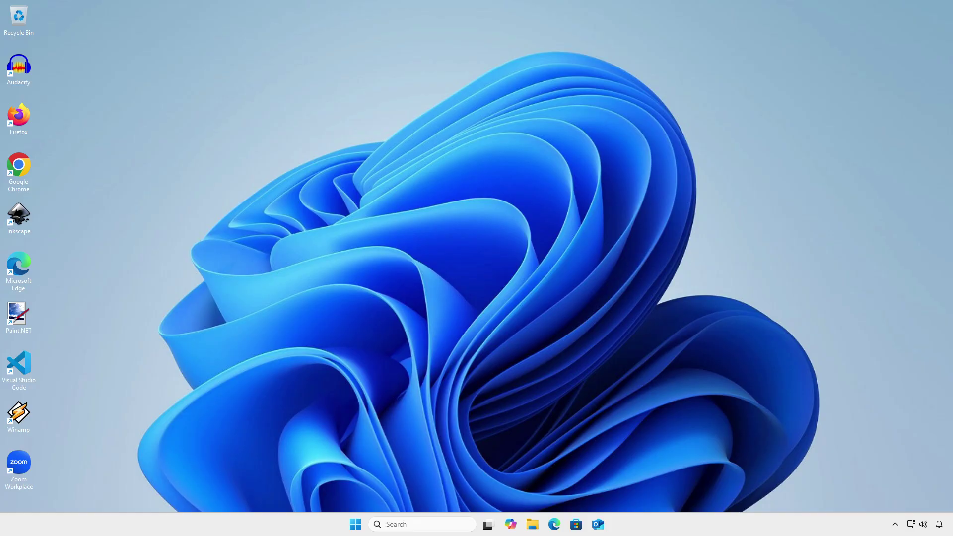
# Step: Show the About page's Windows specifications reporting Windows 11 Pro version 23H2
pyautogui.rightClick(353, 522)
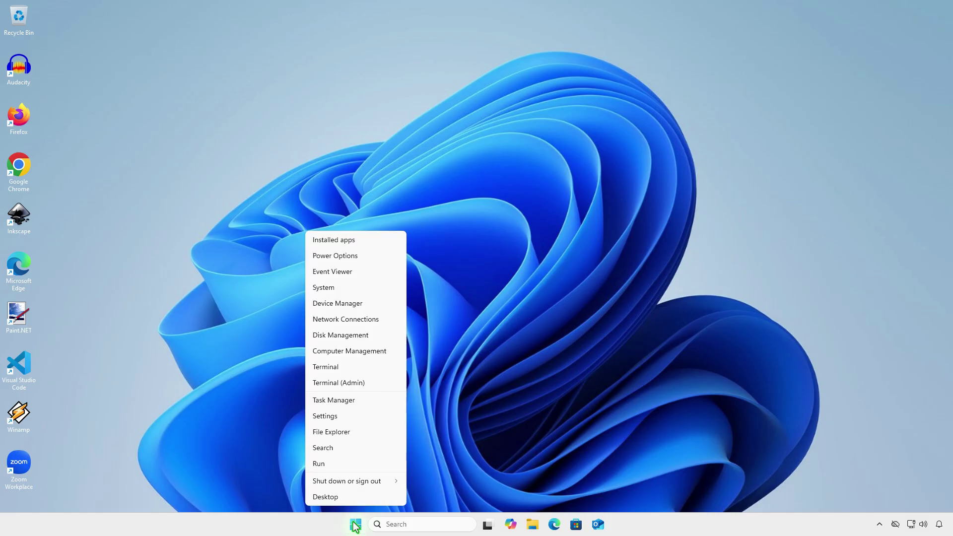
pyautogui.click(347, 294)
pyautogui.scroll(-8, 627, 315)
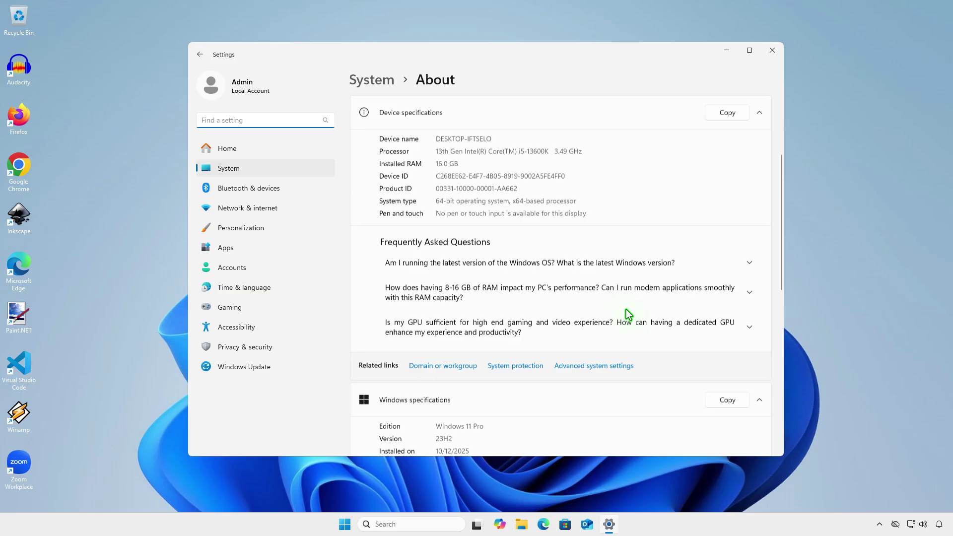